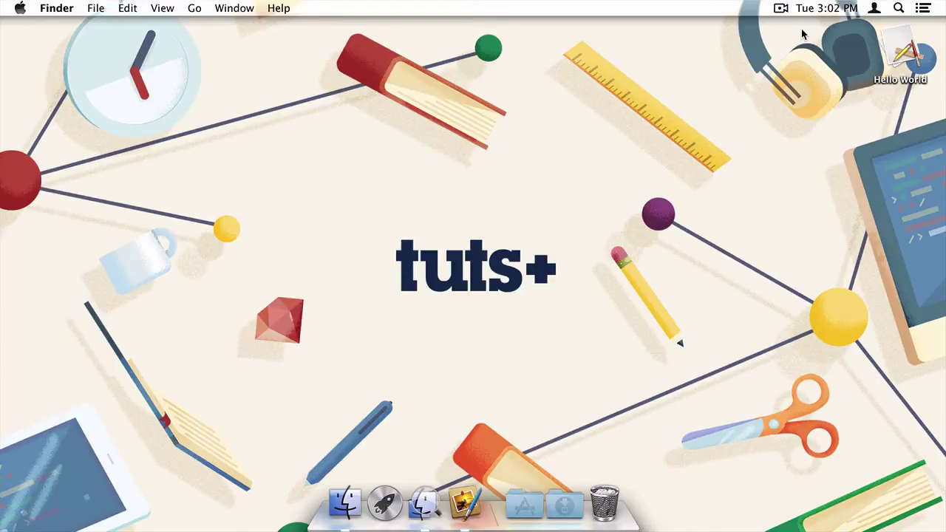
Select the Hello World app on the desktop and launch Pixelmator to its New image dialog
click(909, 45)
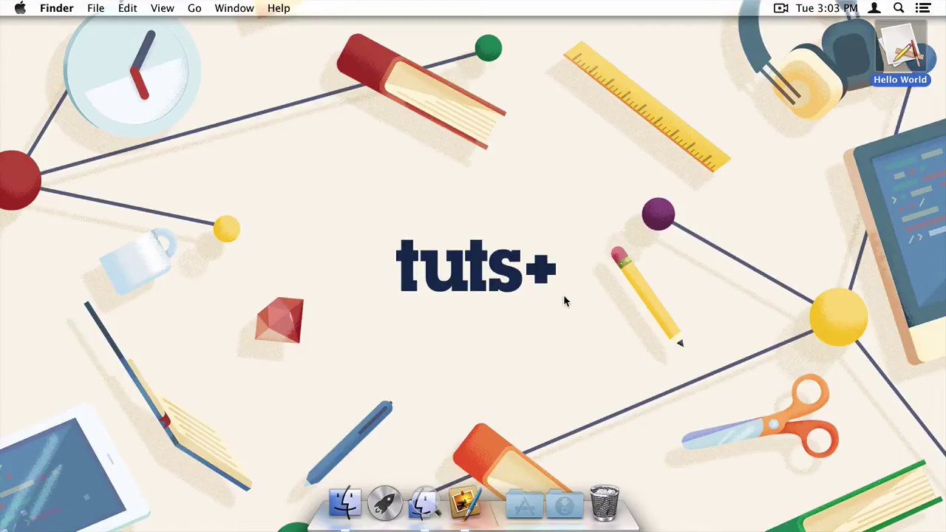
click(466, 503)
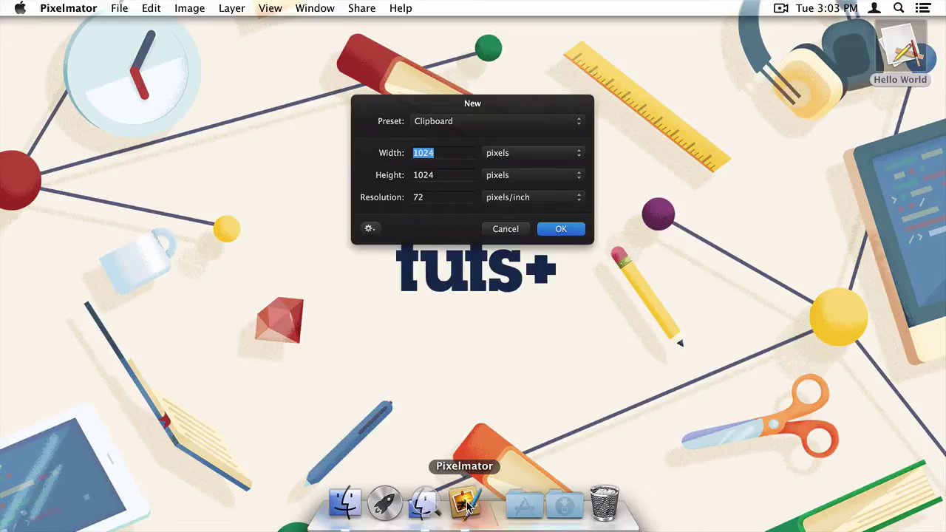
Create a new Pixelmator image 1200 pixels wide by 750 pixels high
text(1200)
key(Tab)
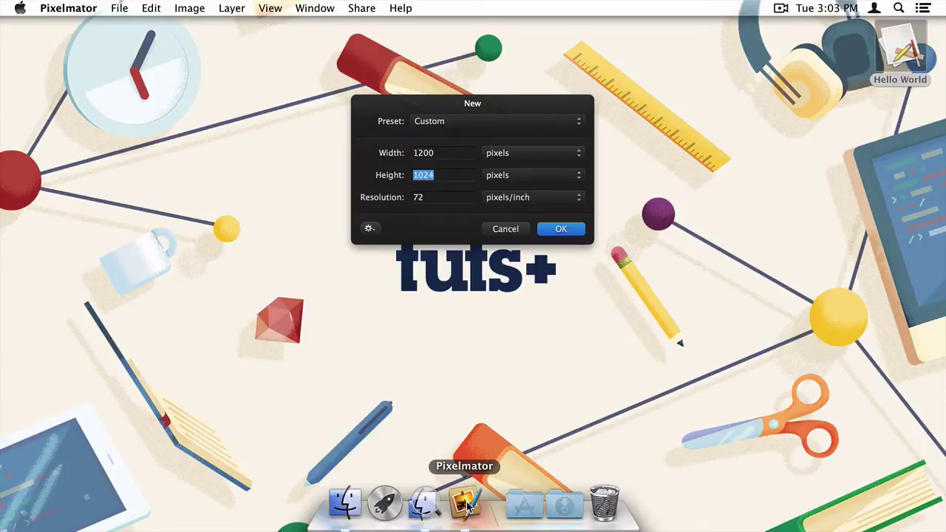
text(750)
key(Return)
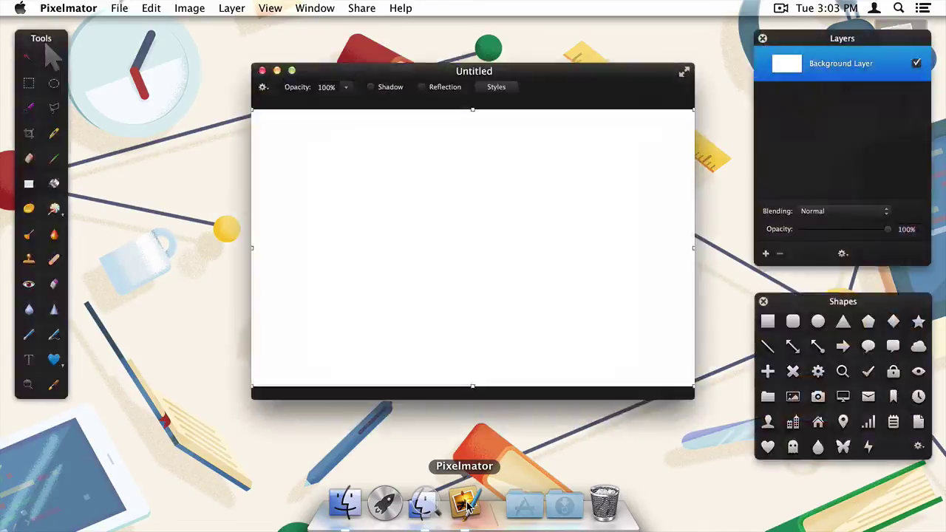
Fill the background with a vertical white-to-light-grey gradient using the Gradient tool
key(super+minus)
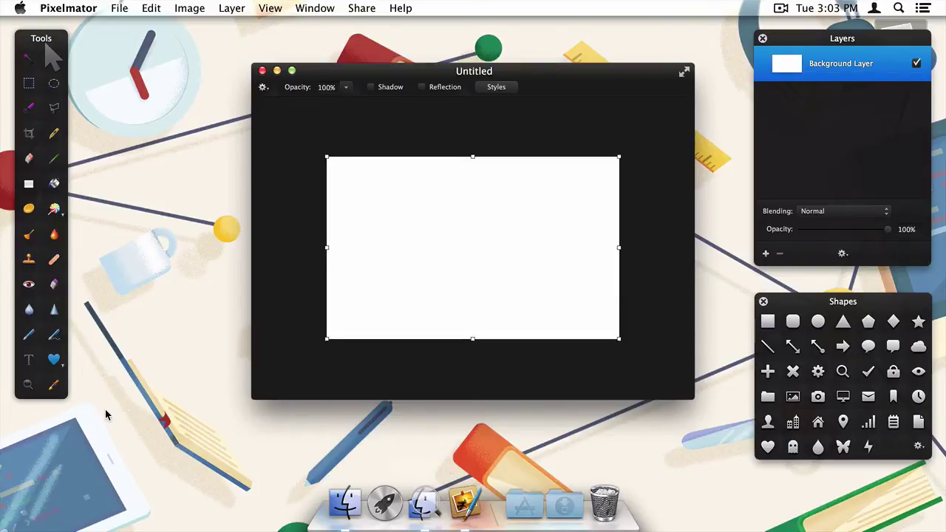
click(31, 188)
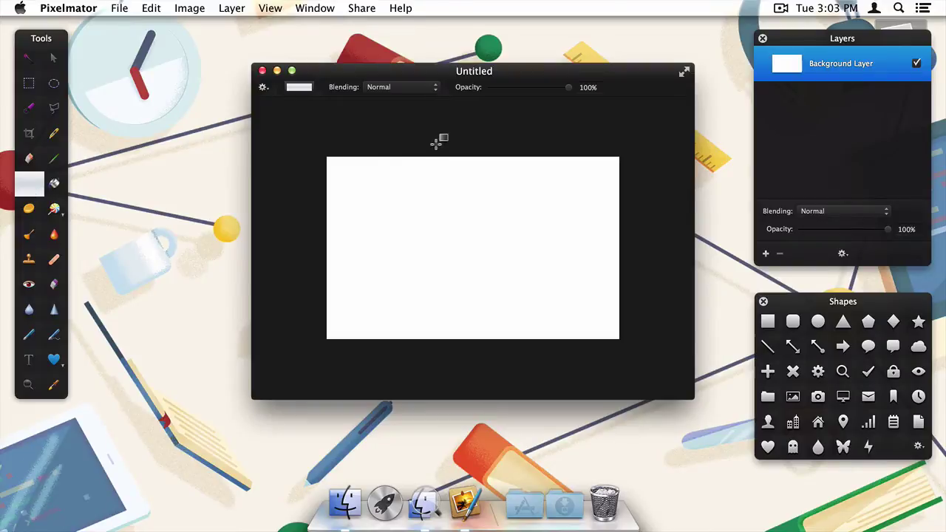
drag(464, 127, 463, 444)
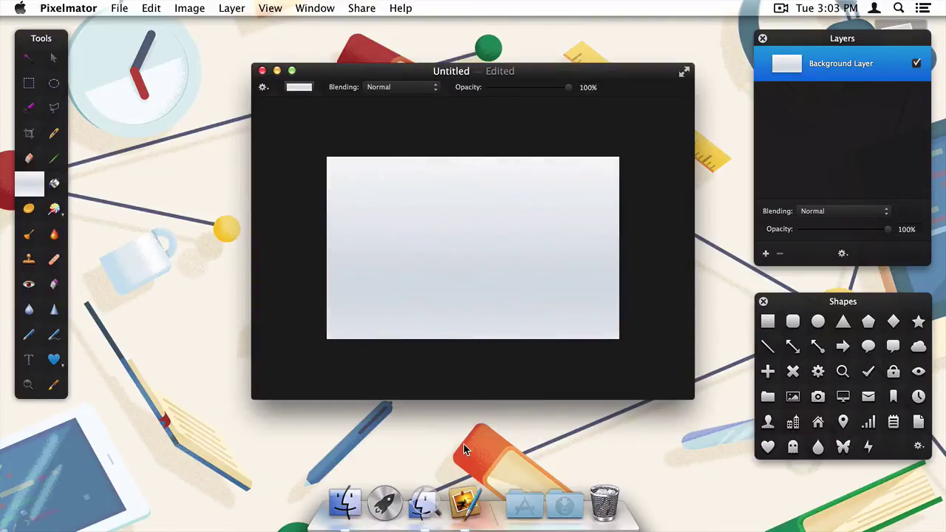
Add a text box reading 'Install me by dragging to the Applications folder.' on the lower canvas
click(27, 360)
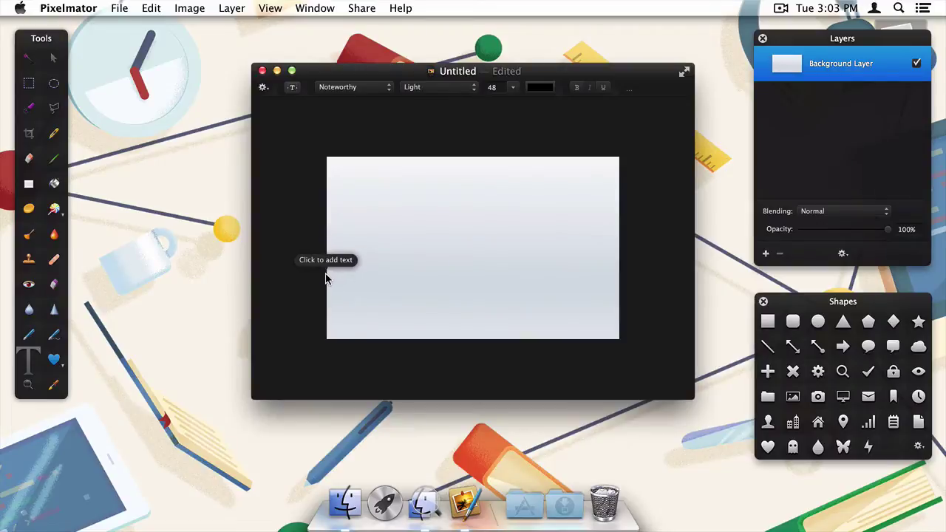
drag(328, 274, 619, 342)
double_click(467, 303)
text(Instal)
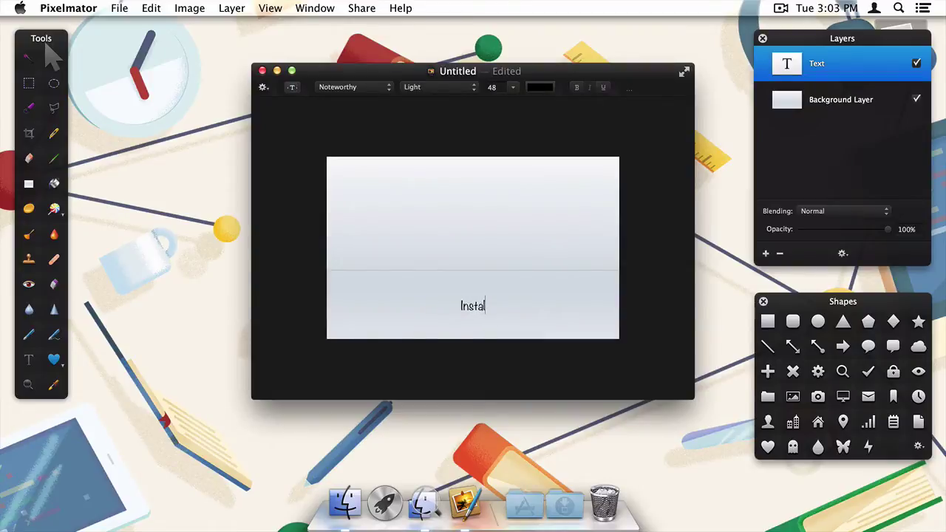
text(l me by dra)
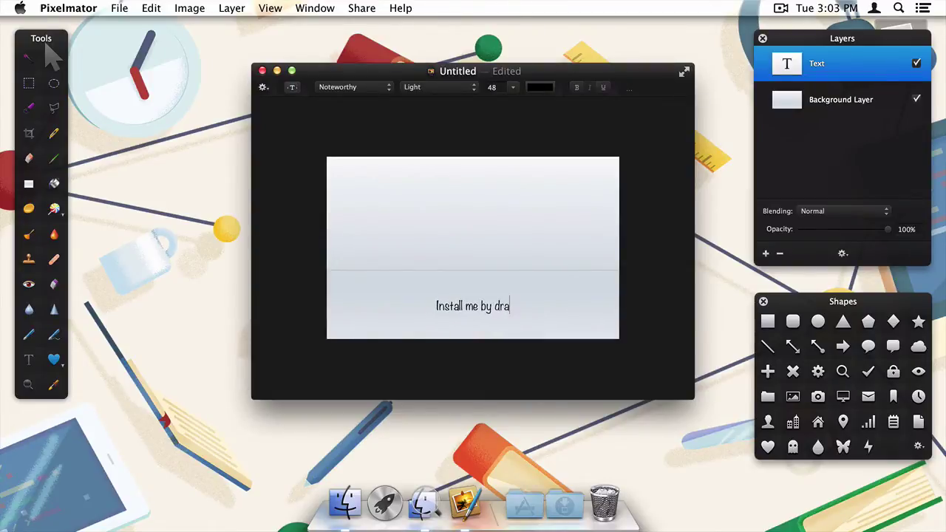
text(gging to the A)
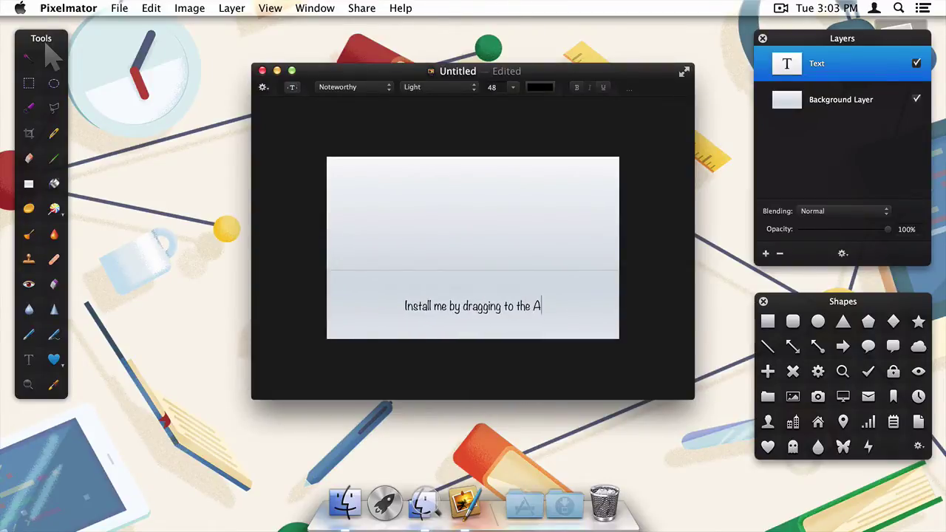
text(pplications )
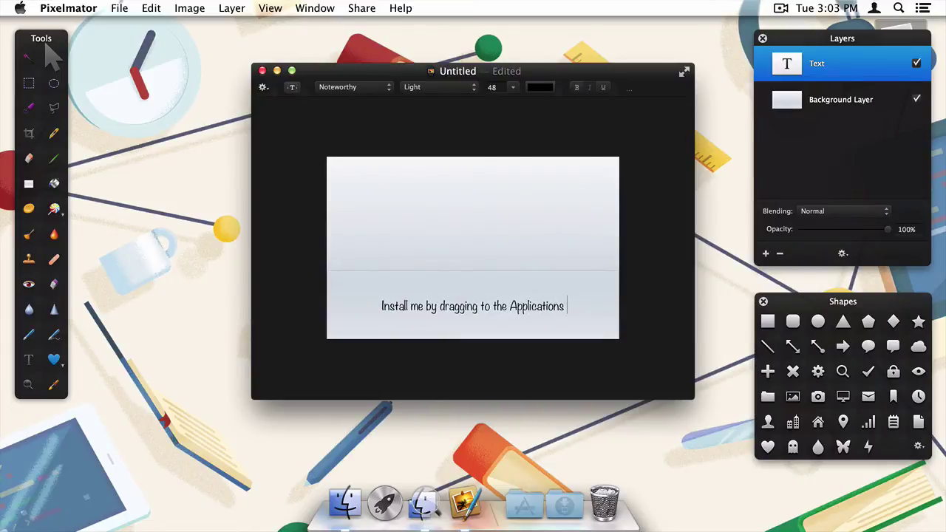
text(folder.)
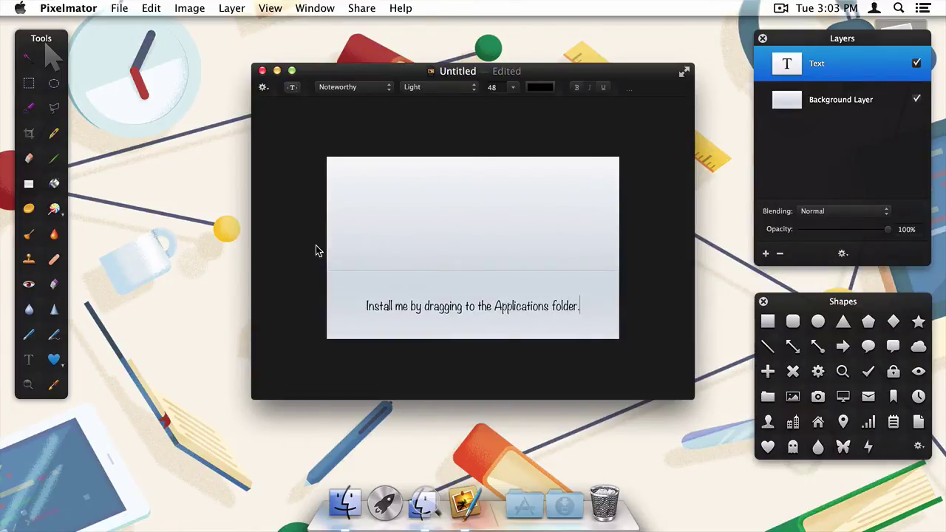
click(318, 252)
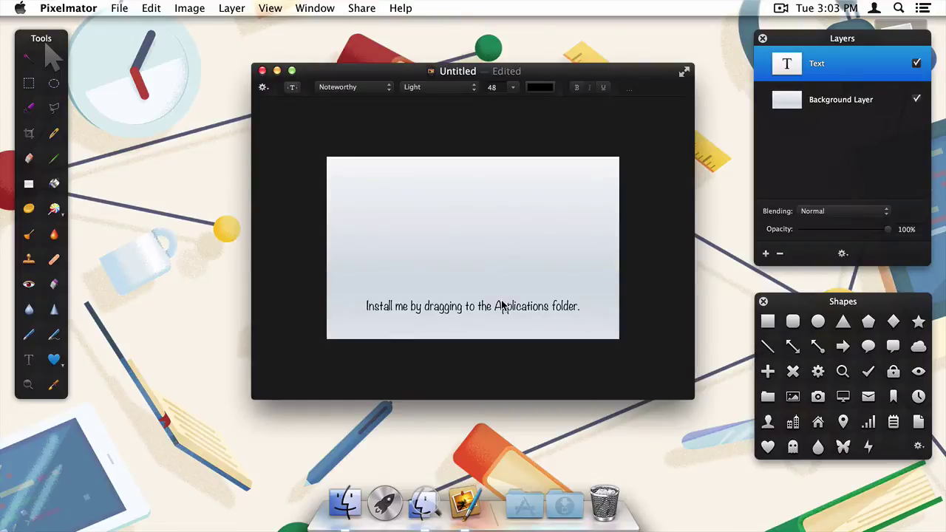
Draw a grey arrow from the Shapes panel and centre it just above the caption
click(840, 346)
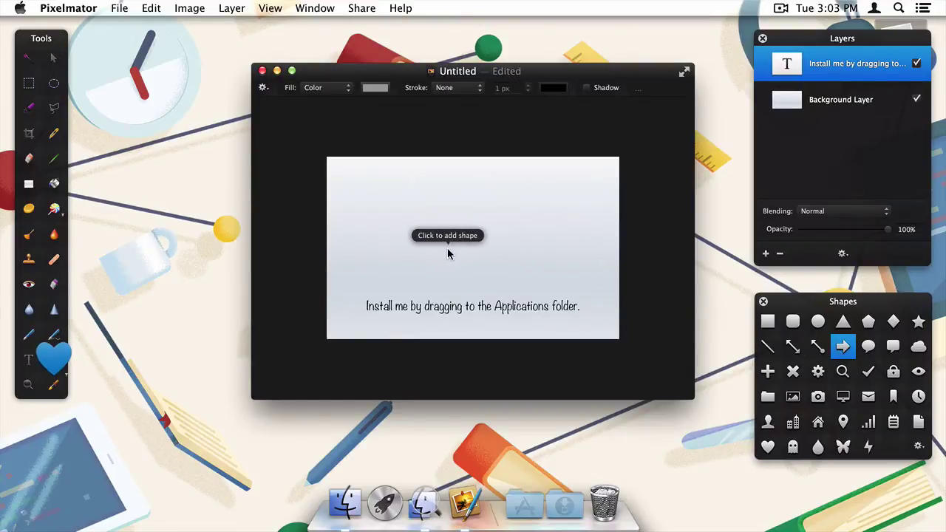
drag(435, 241, 482, 243)
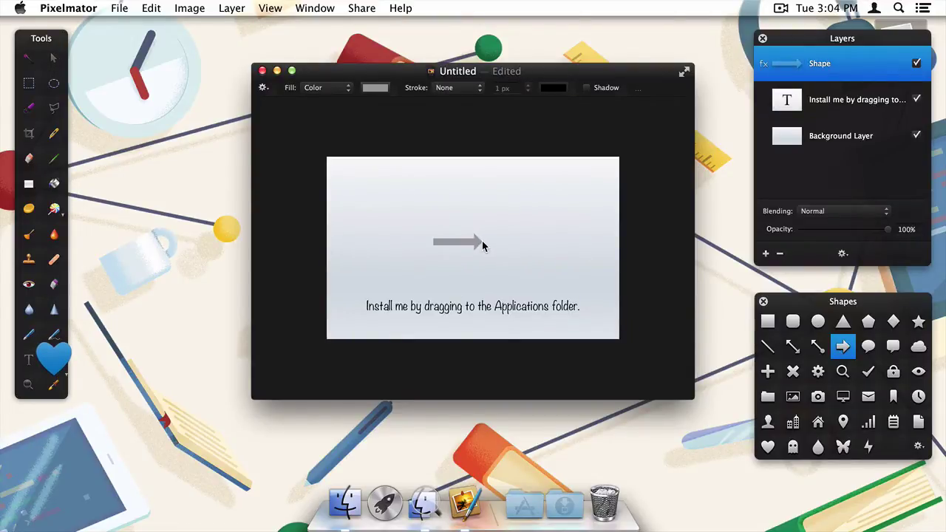
key(v)
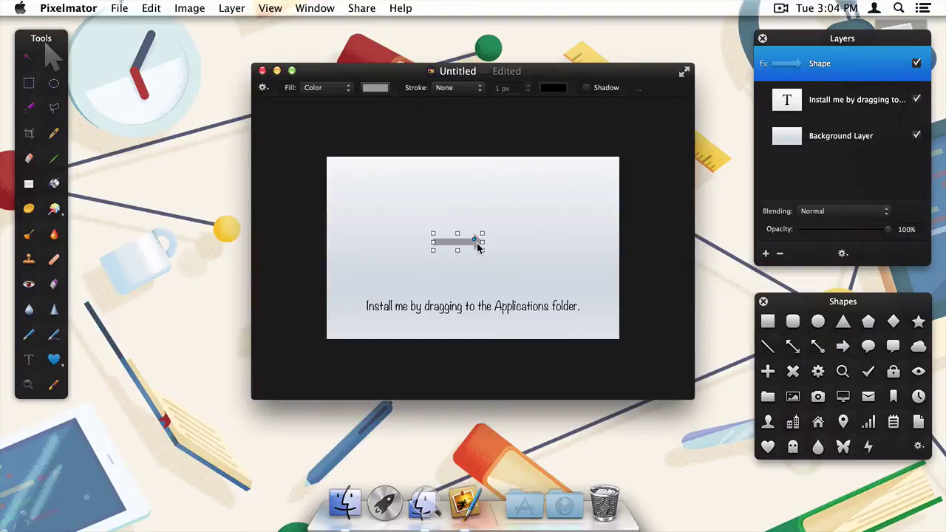
mouse_move(477, 244)
mouse_down()
mouse_move(493, 255)
mouse_move(490, 244)
mouse_up()
click(312, 205)
click(396, 303)
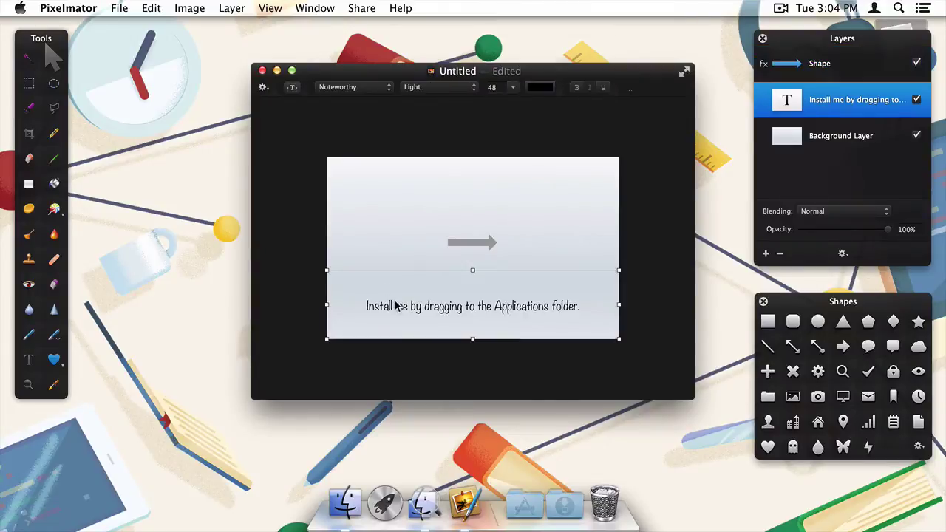
drag(396, 303, 396, 294)
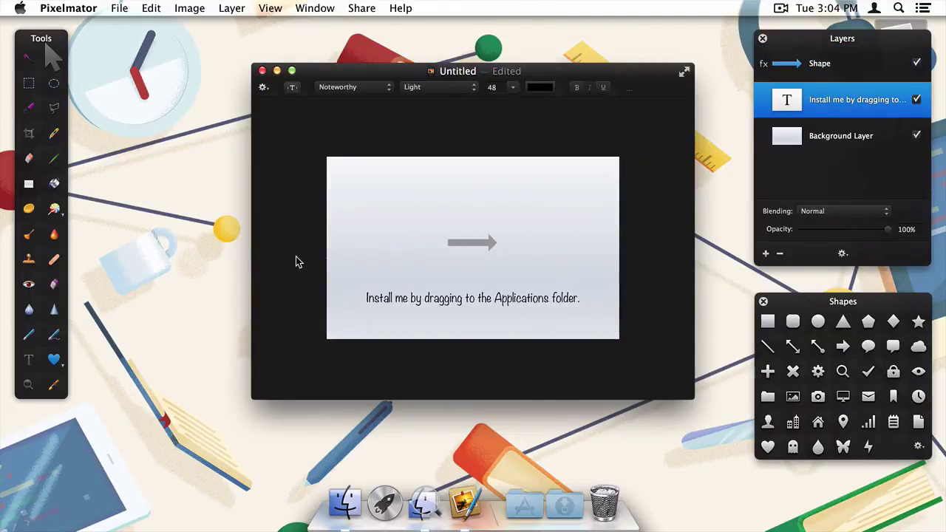
click(121, 10)
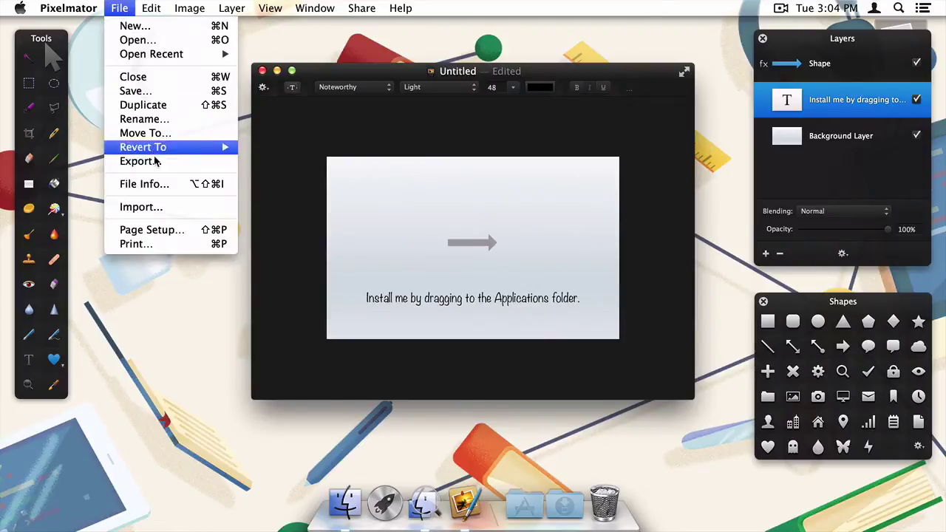
click(157, 162)
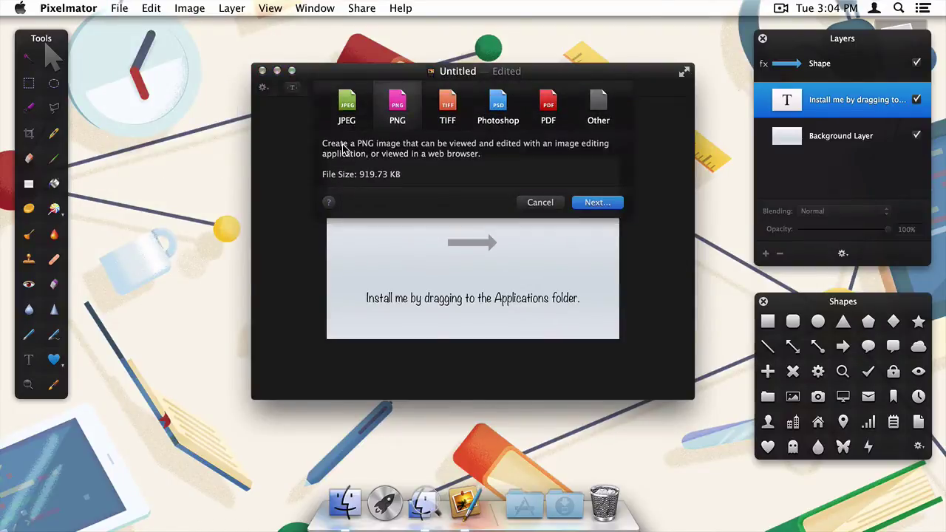
click(598, 204)
text(bg@2x.png)
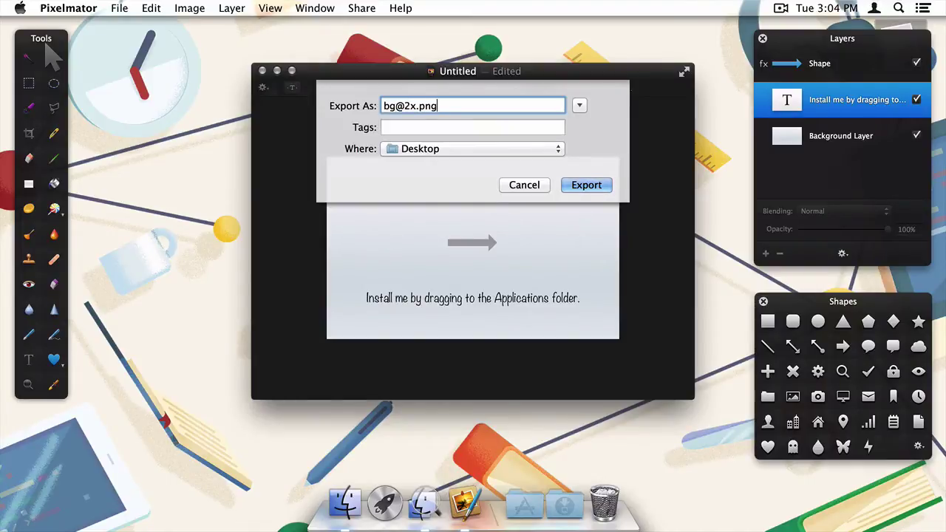
click(586, 184)
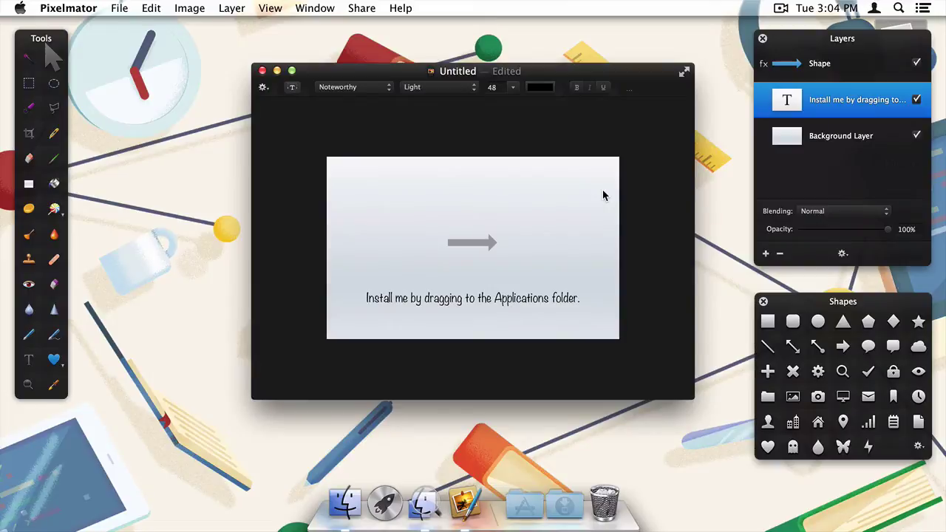
Duplicate the document and resize the copy to 600 by 375 pixels
click(120, 8)
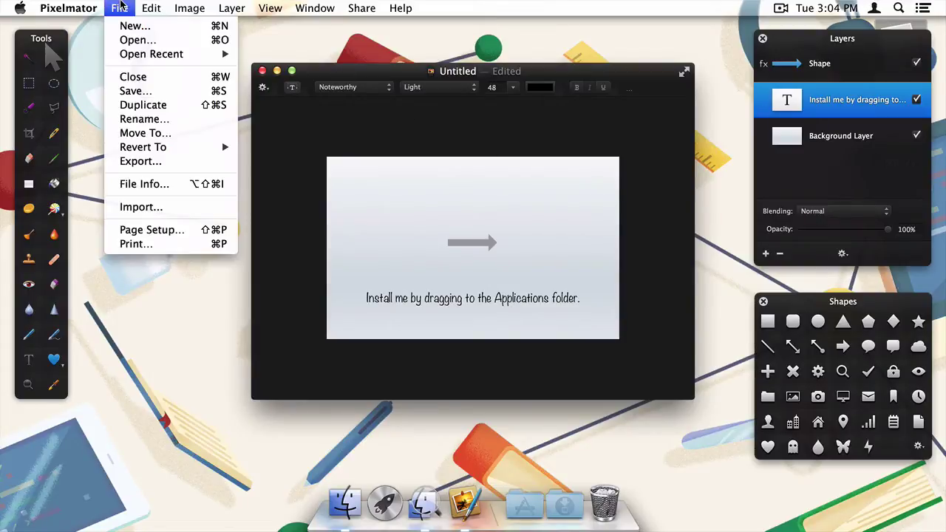
click(145, 105)
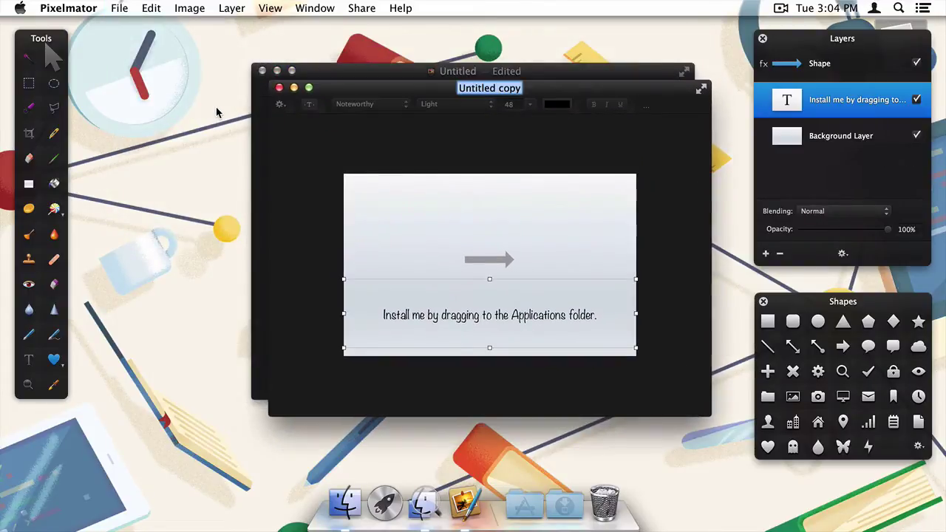
click(188, 7)
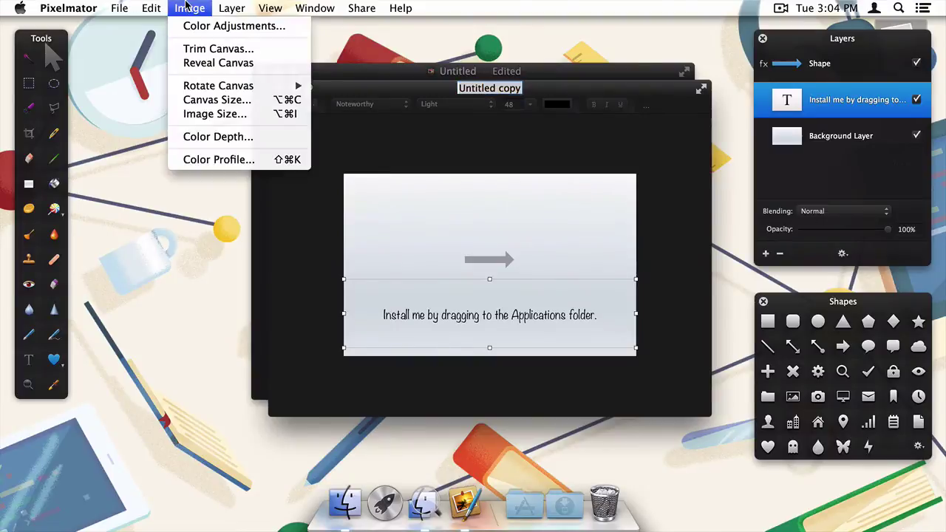
click(207, 115)
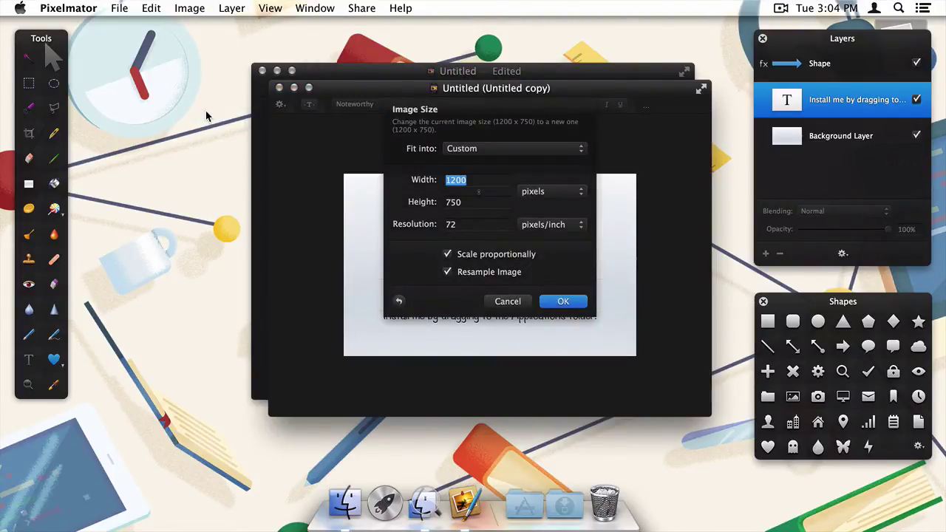
text(600)
key(Return)
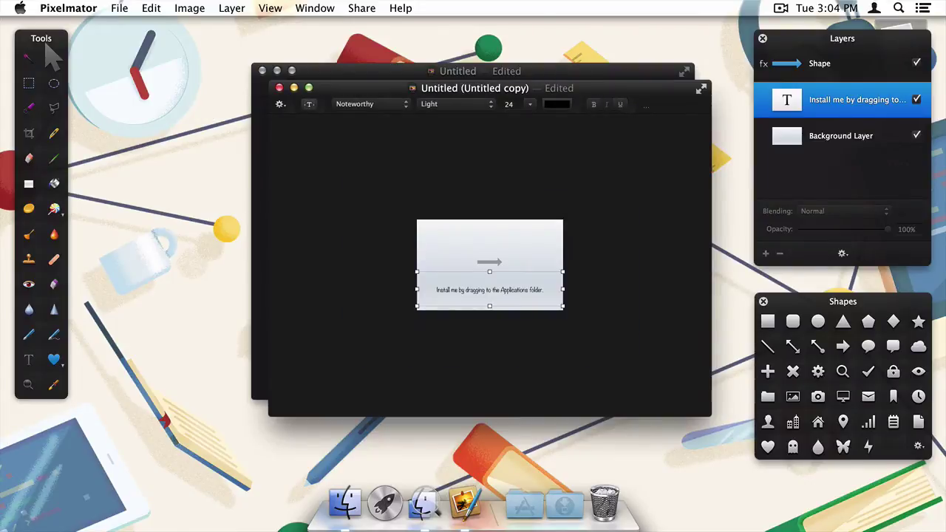
Export the resized copy as bg.png and quit Pixelmator
click(119, 8)
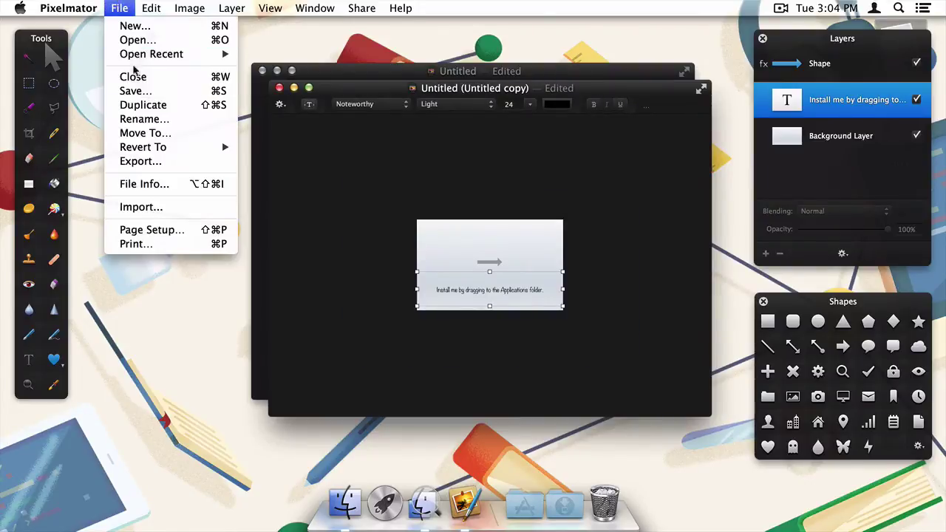
click(155, 162)
click(613, 222)
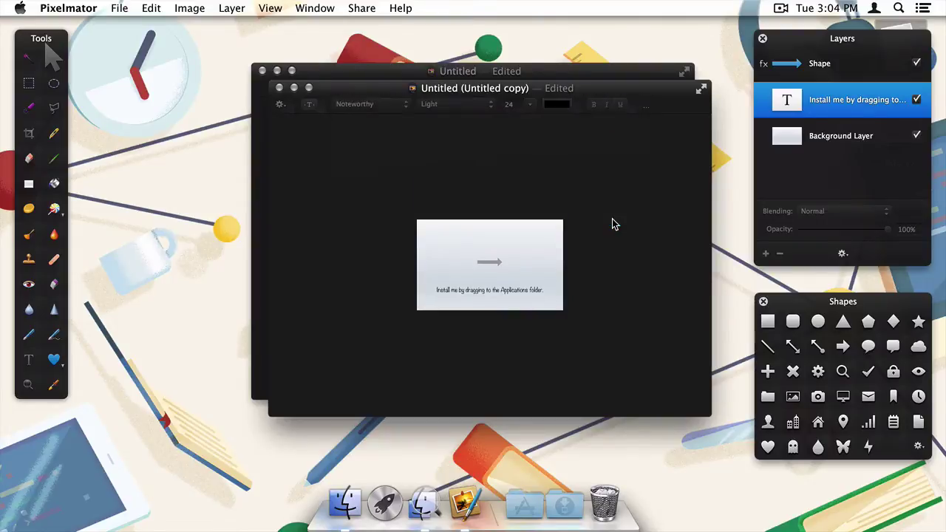
text(bg.)
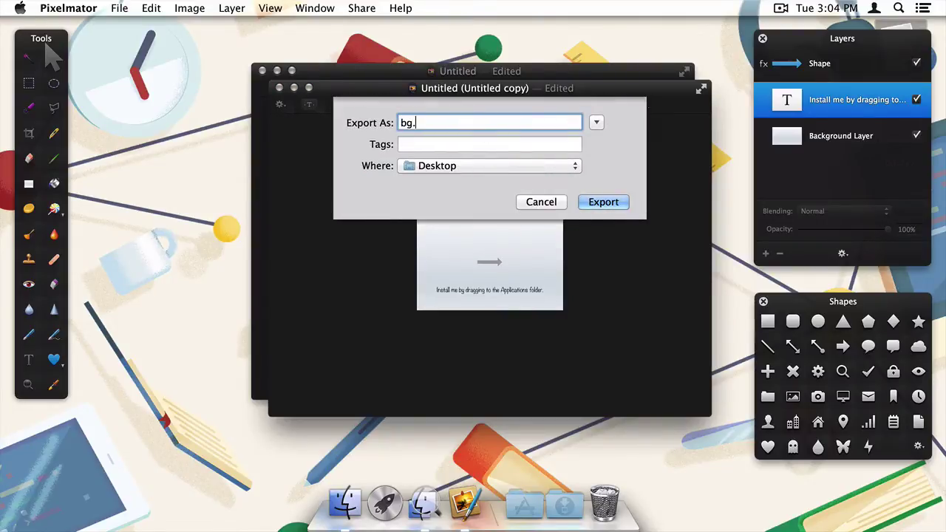
text(png)
key(Return)
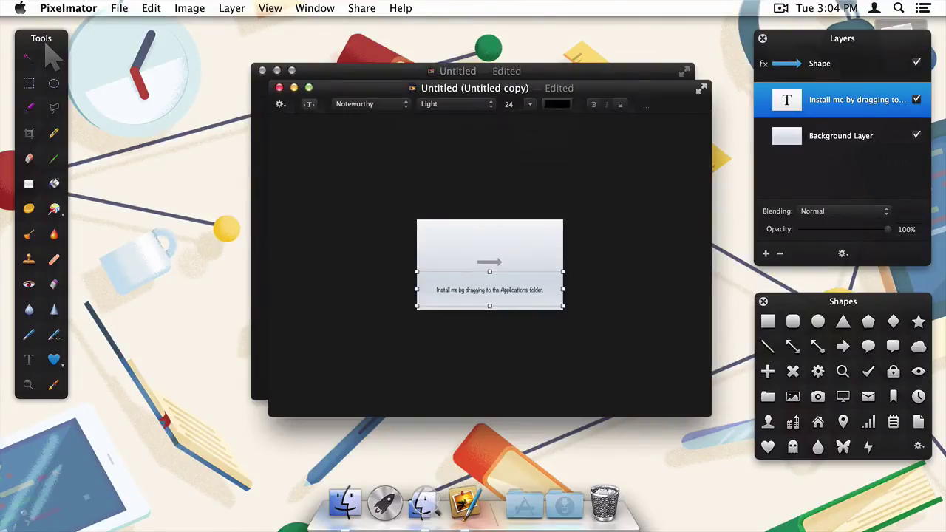
key(super+q)
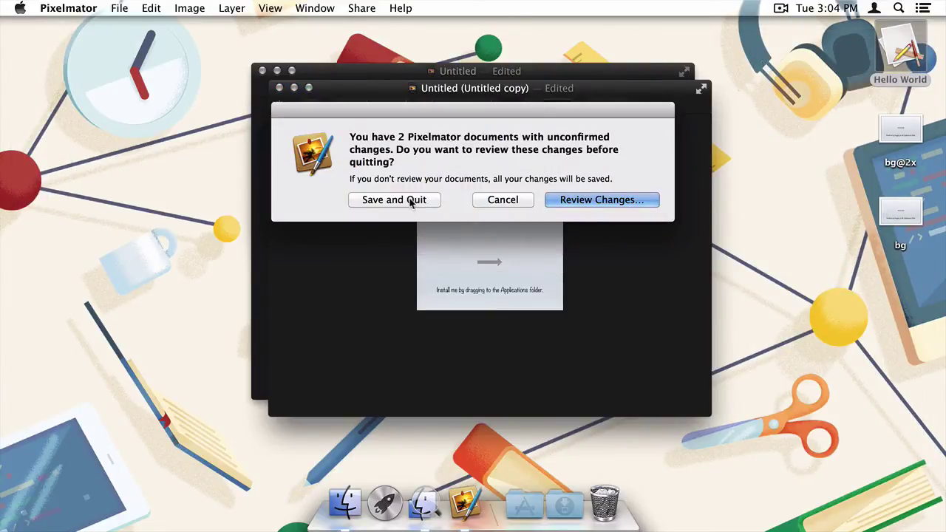
Save both documents while quitting Pixelmator, then launch Terminal through Spotlight
click(410, 202)
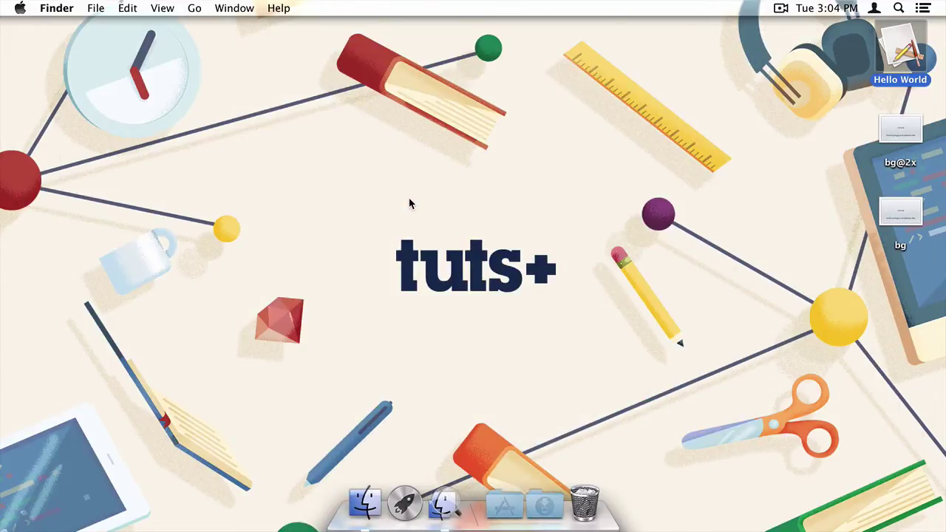
key(super+space)
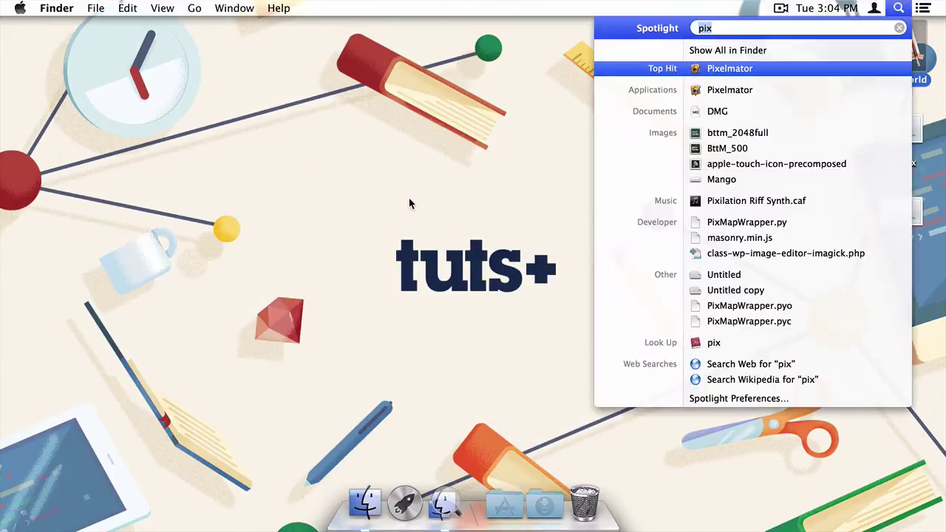
text(ter)
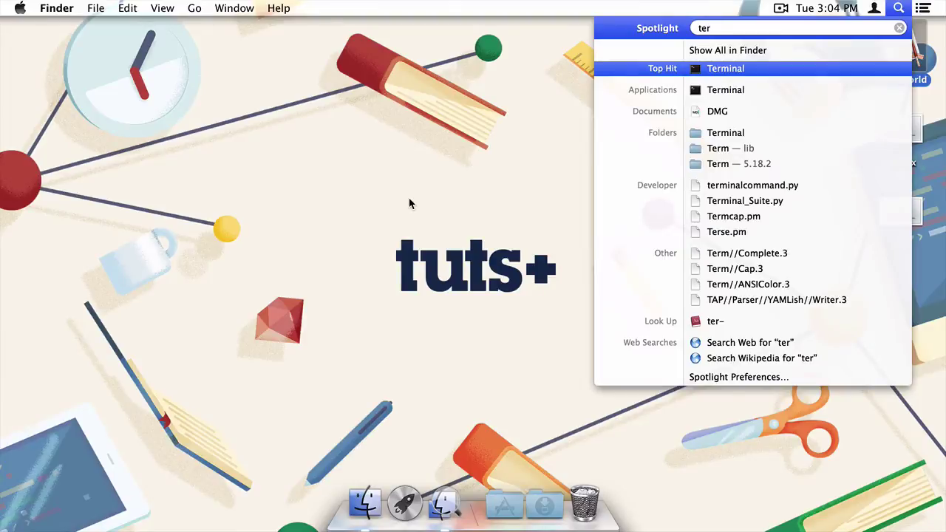
key(Return)
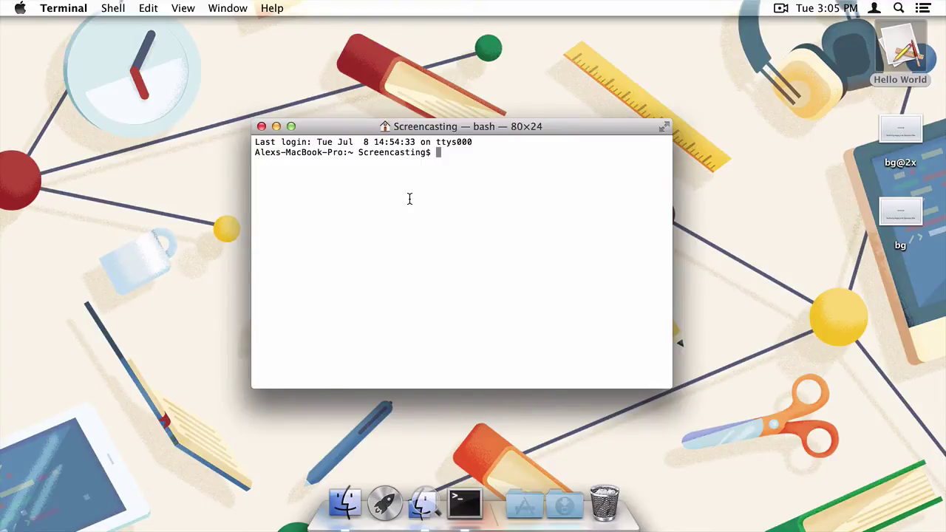
text(cd Desktop)
key(Return)
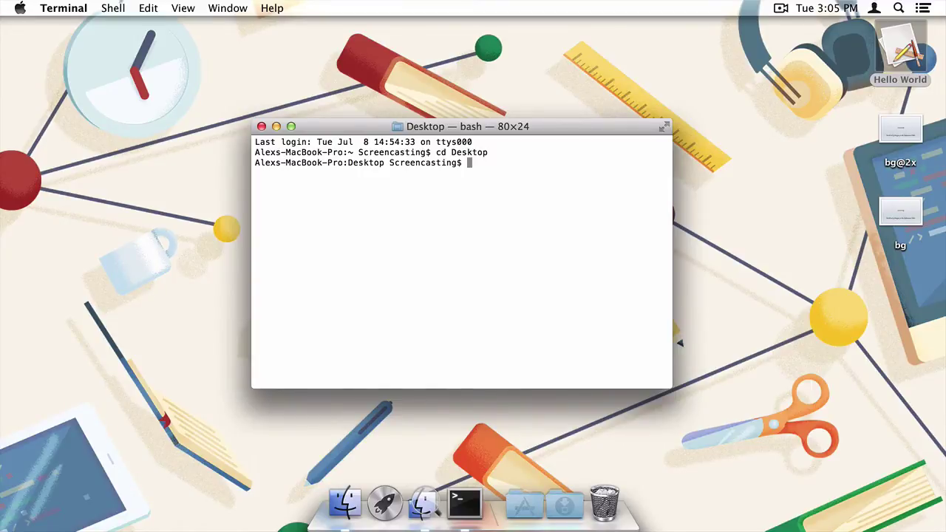
text(tiffutil -cathidp)
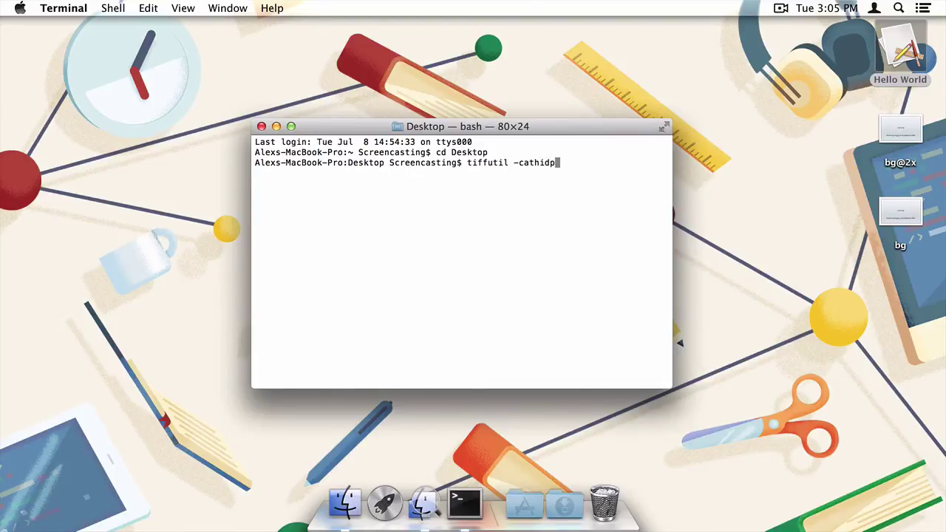
text(icheck bg.png bg@2)
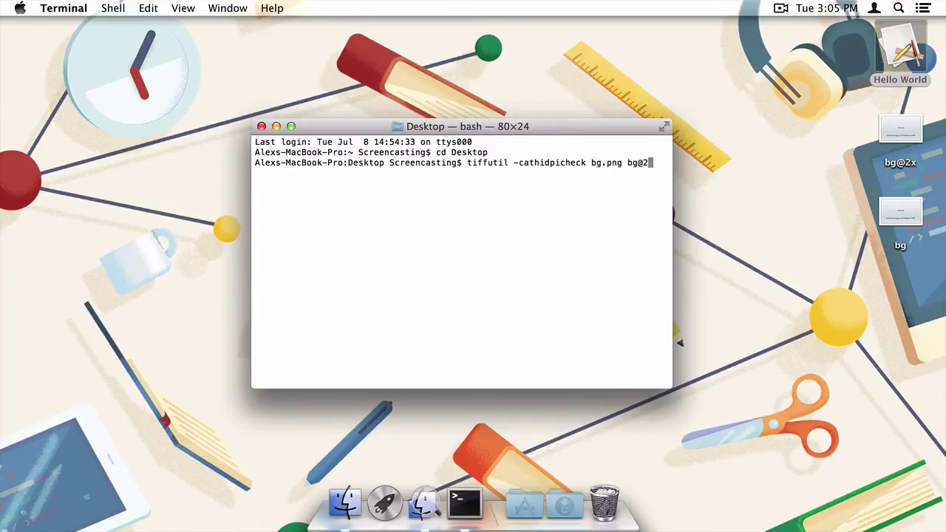
text(x.png -out bg.tiff)
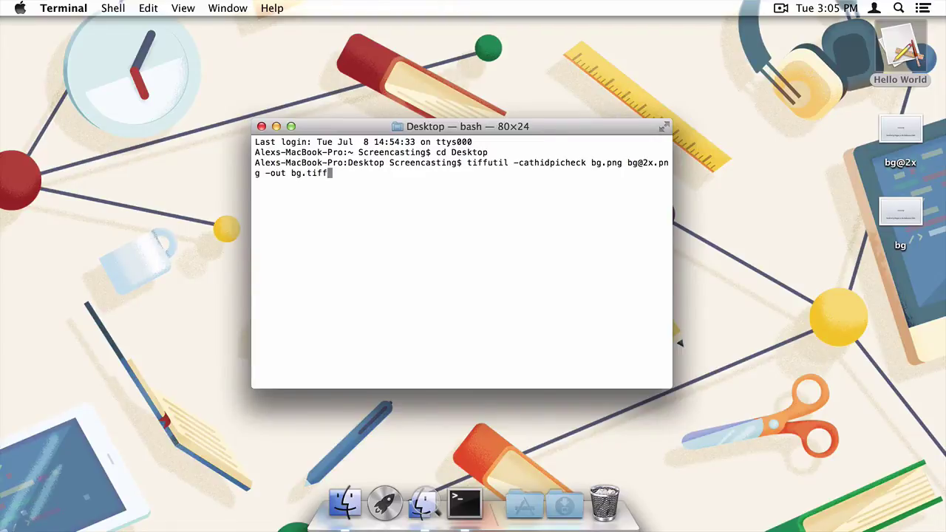
key(Return)
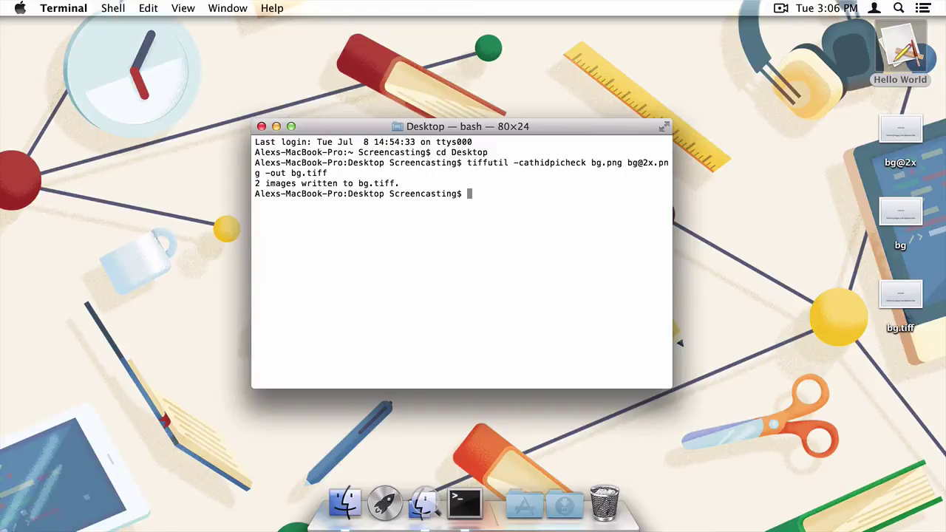
key(super+q)
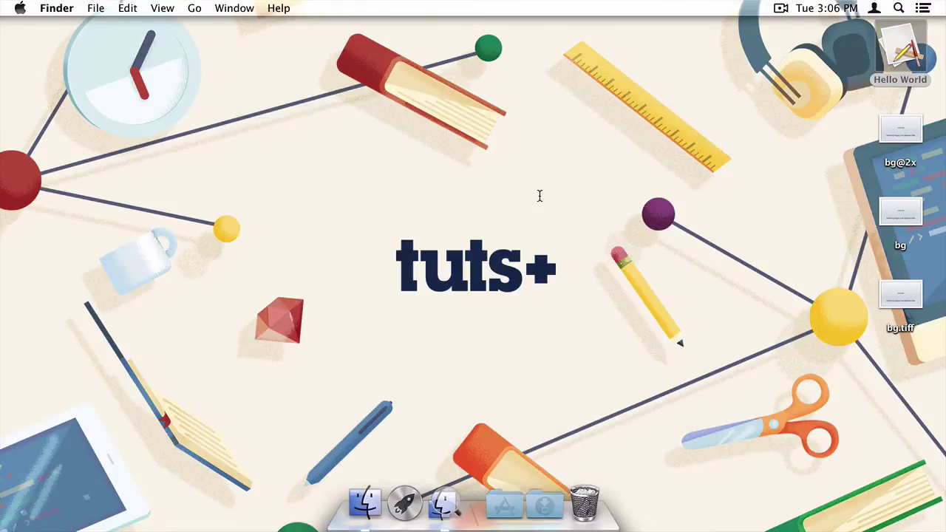
click(915, 307)
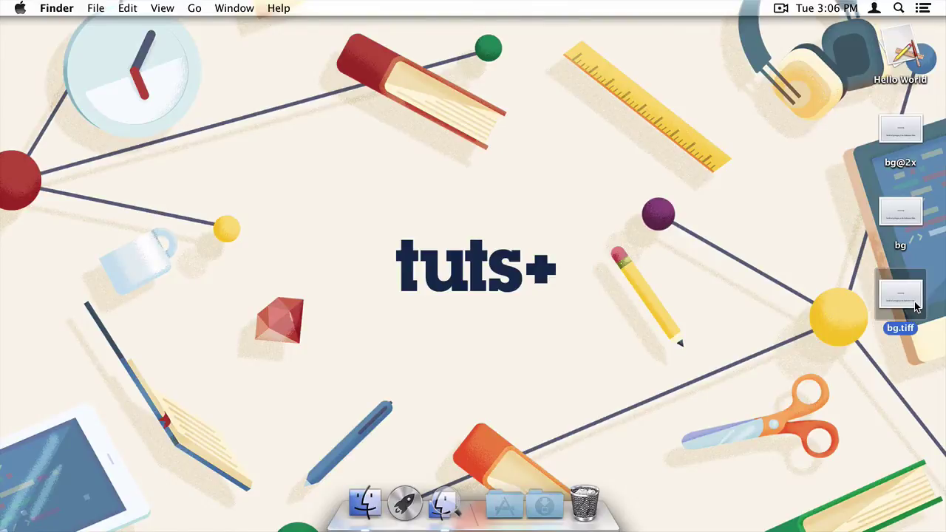
double_click(916, 307)
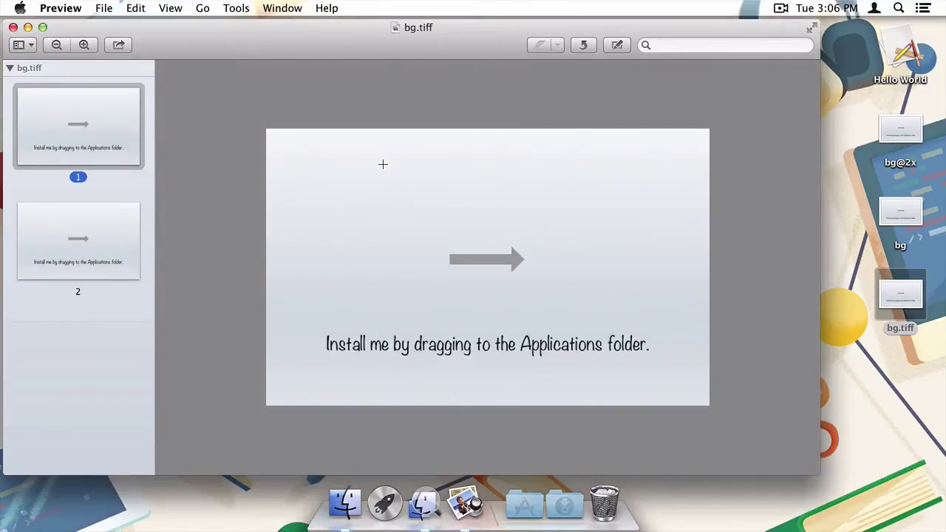
click(124, 251)
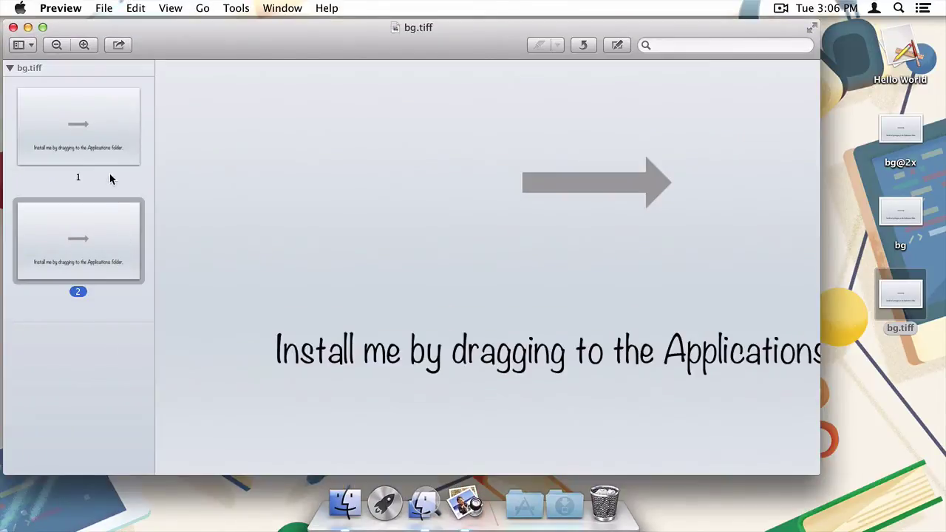
click(115, 146)
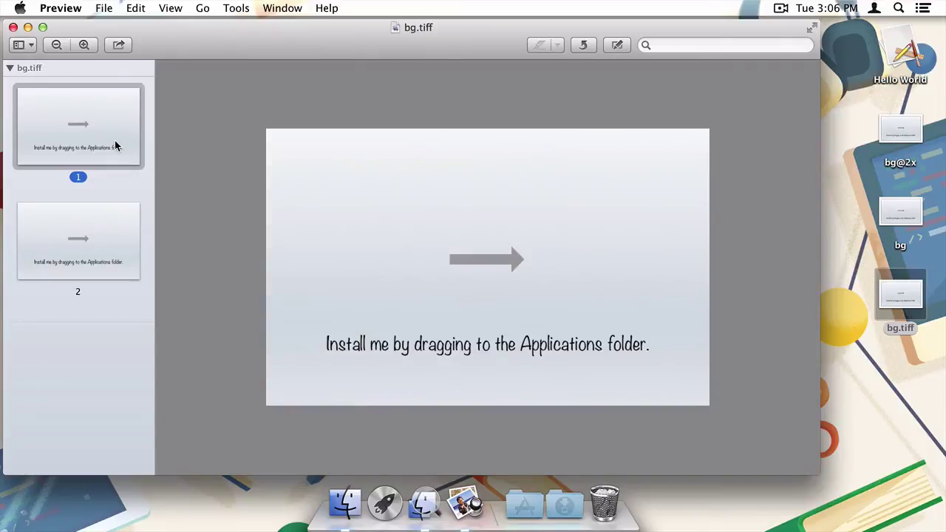
key(super+q)
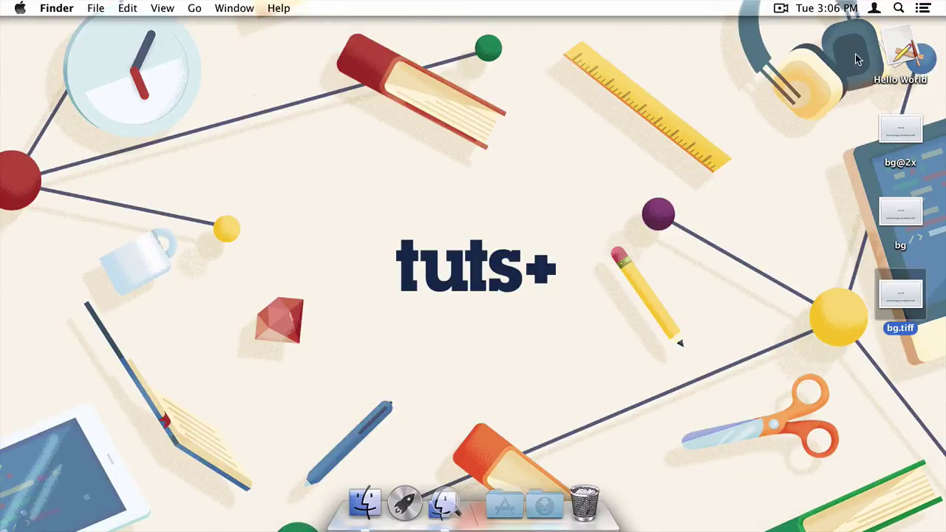
Make an 'Applications alias' of Macintosh HD's Applications folder, authorising with the administrator password
click(901, 59)
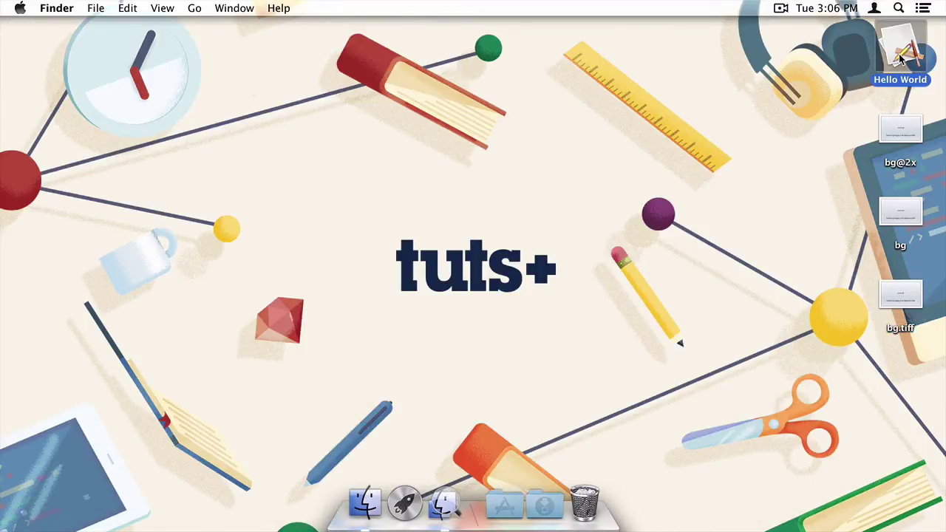
click(905, 283)
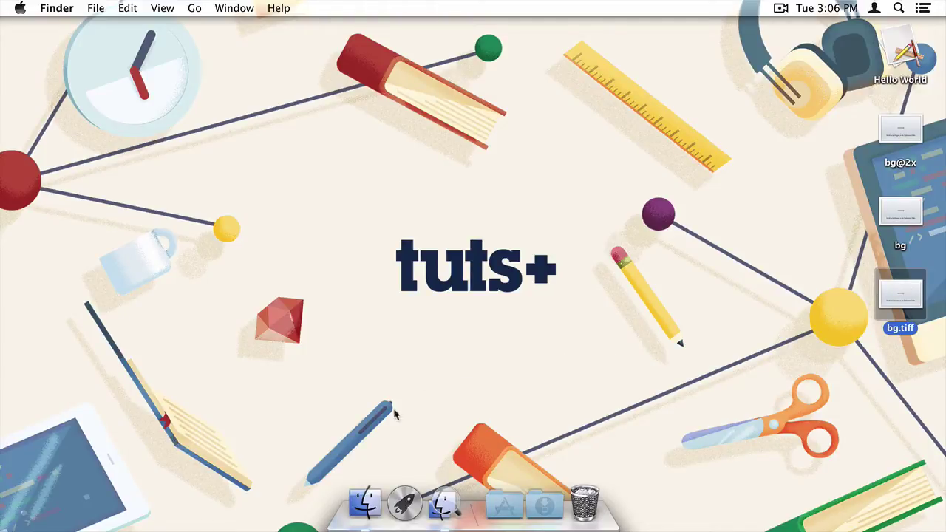
click(358, 521)
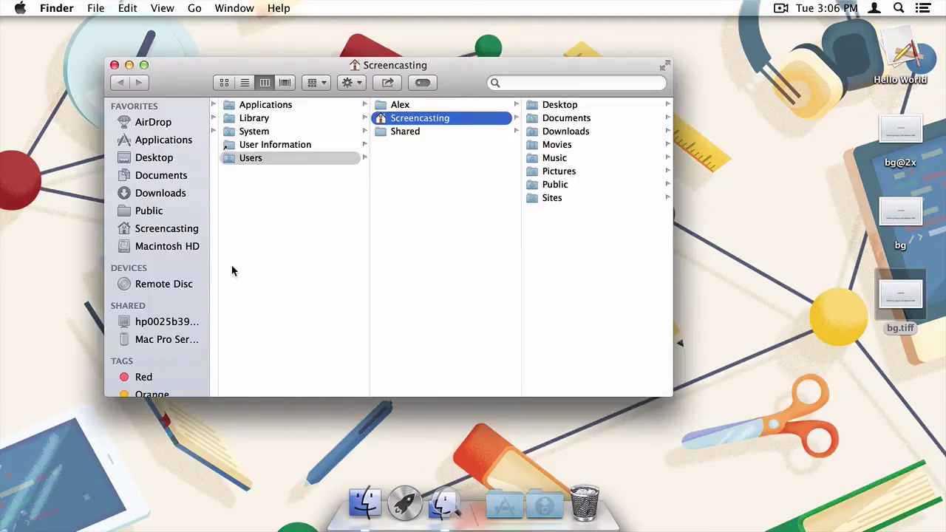
click(190, 250)
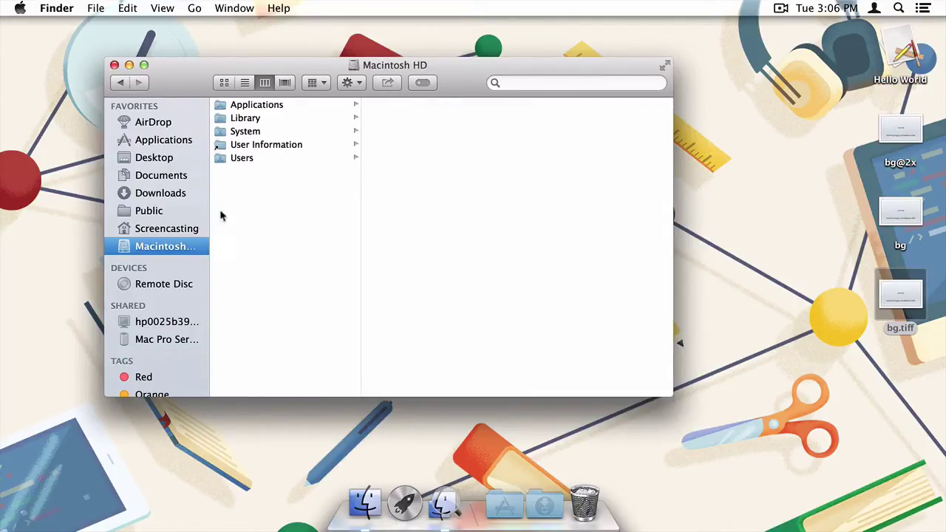
click(241, 106)
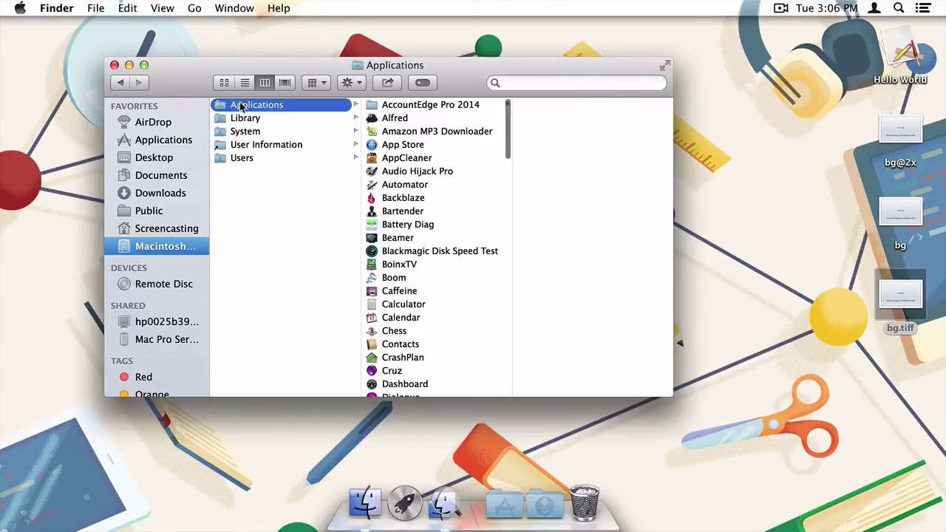
right_click(240, 106)
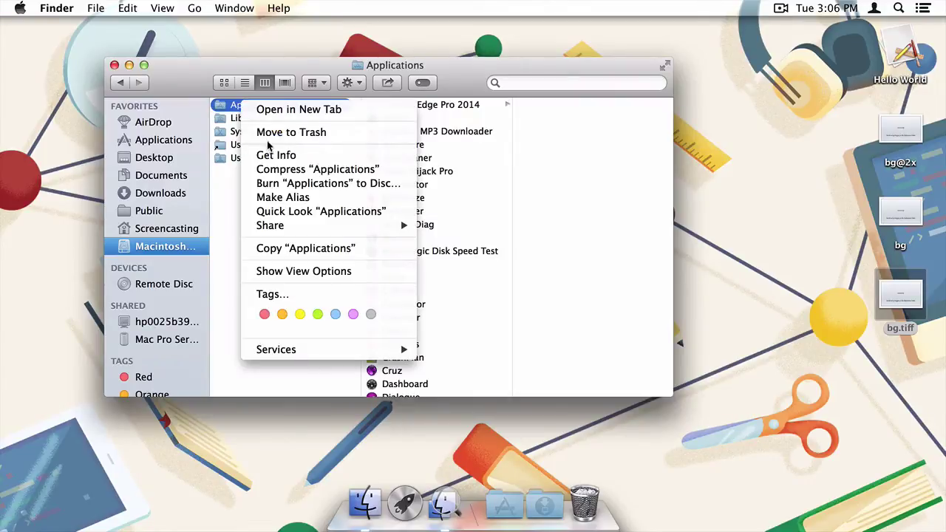
click(280, 198)
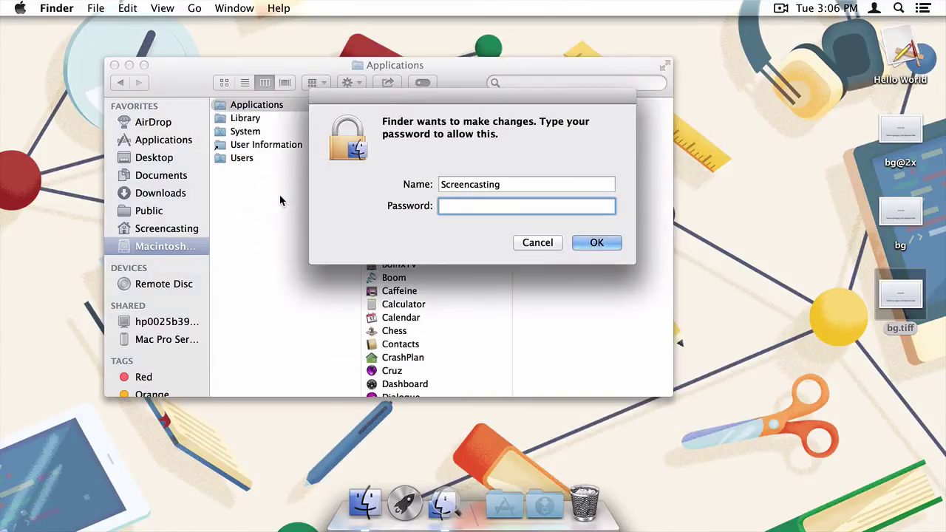
text(***********)
key(Return)
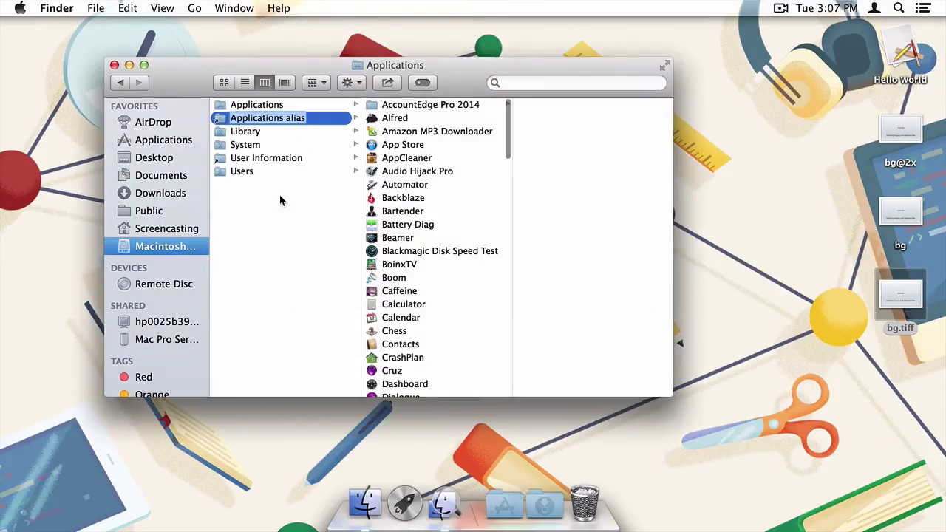
key(Return)
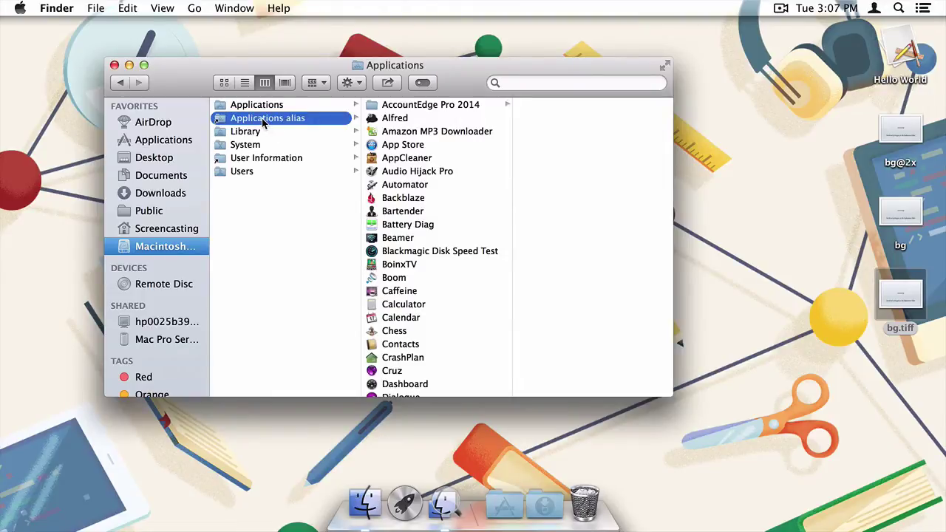
Move the Applications alias to the desktop's right edge beneath bg.tiff and close the Finder window
drag(263, 123, 836, 370)
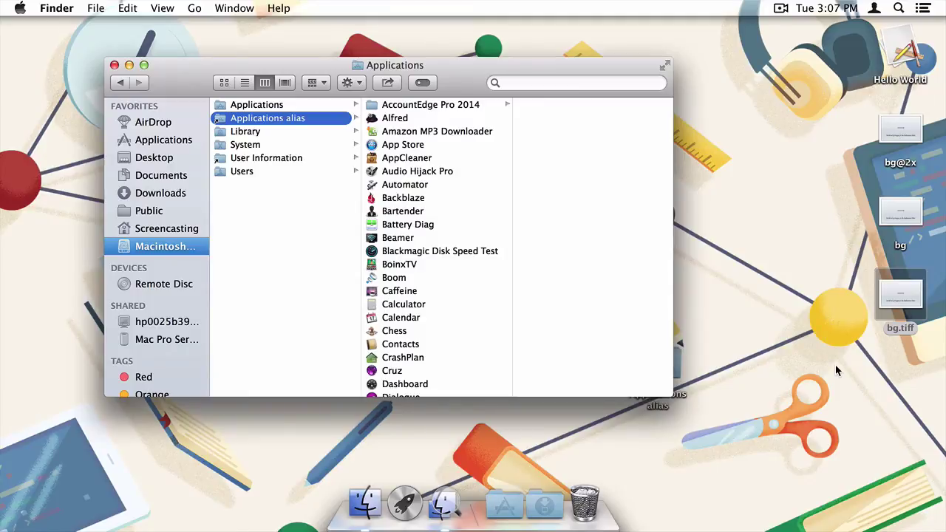
key(super+w)
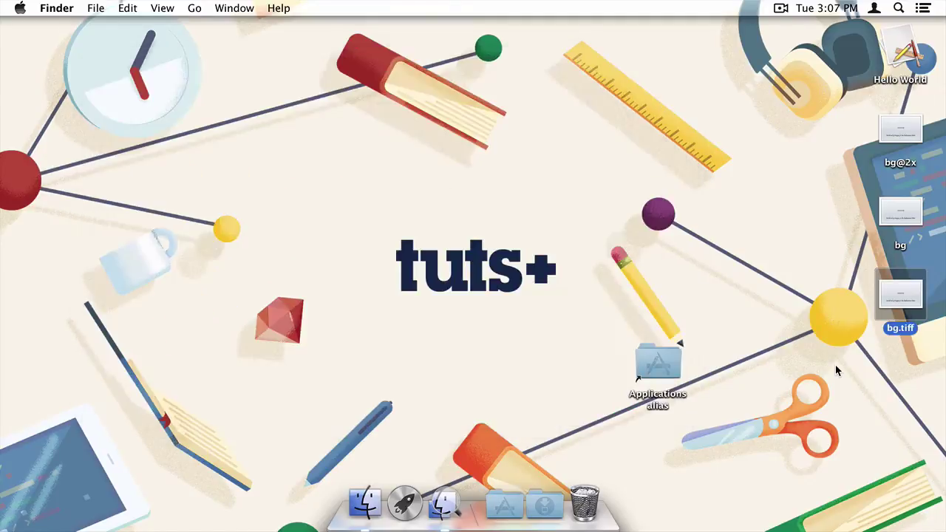
drag(660, 362, 900, 370)
Launch Disk Utility from the Dock's Applications > Utilities folder
click(823, 385)
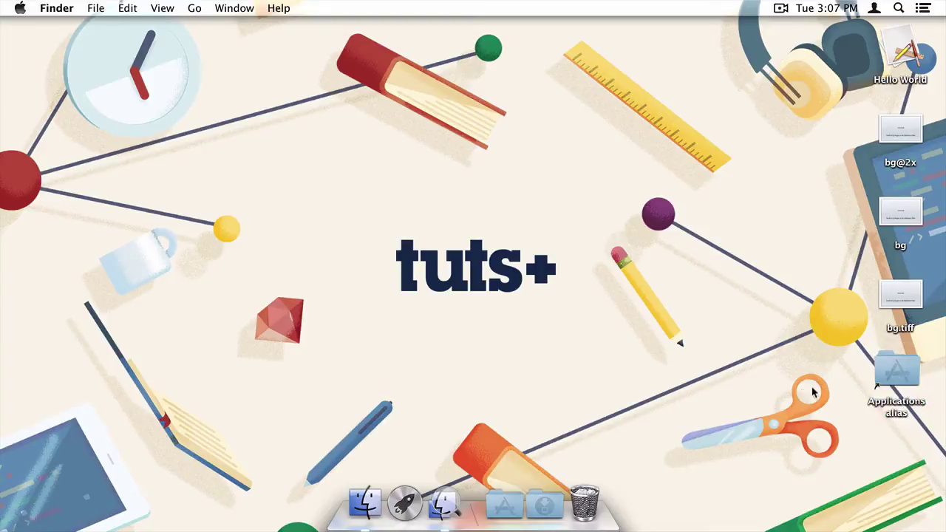
click(507, 507)
scroll(501, 438, down, 10)
scroll(501, 437, down, 5)
click(490, 303)
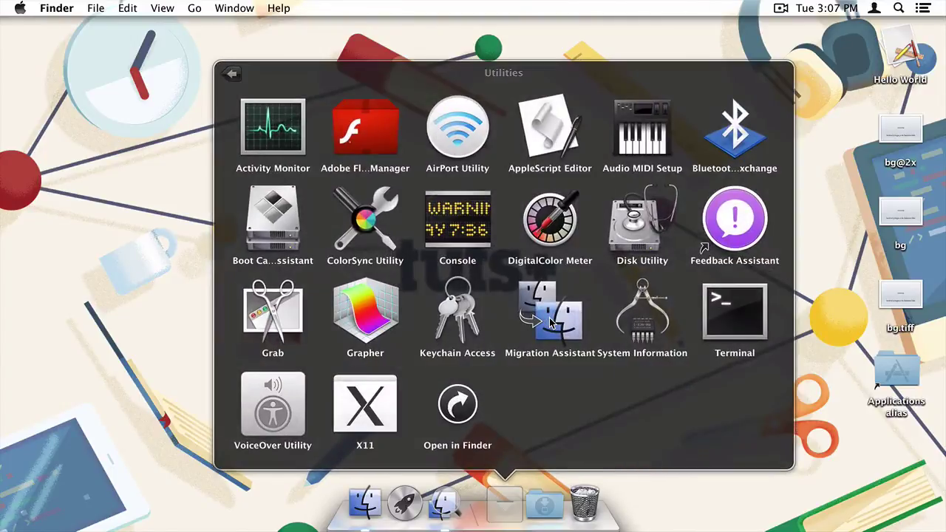
click(625, 223)
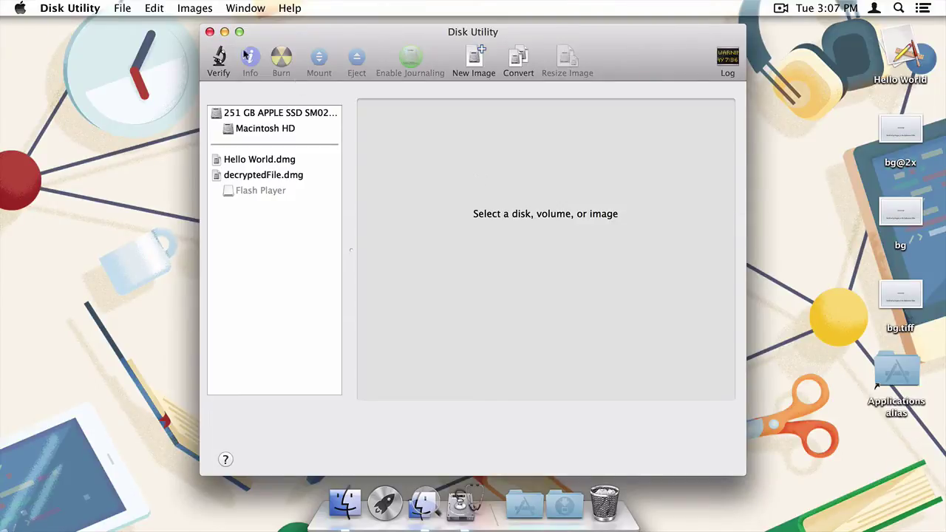
Start a new blank disk image via File > New > Blank Disk Image
click(124, 6)
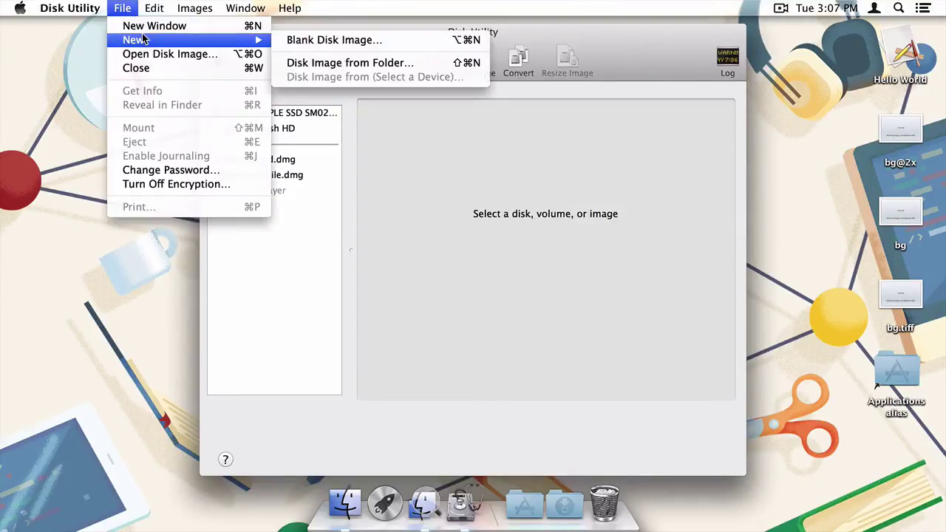
mouse_move(255, 42)
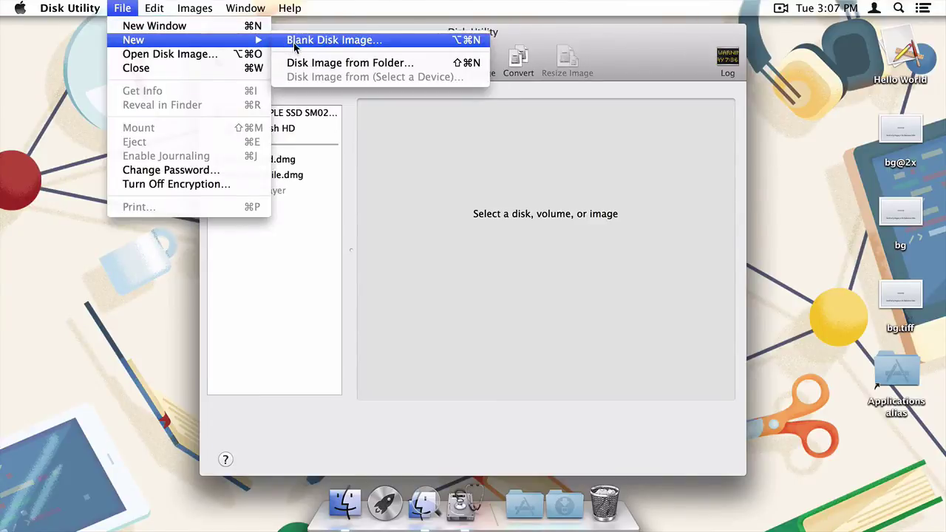
click(294, 38)
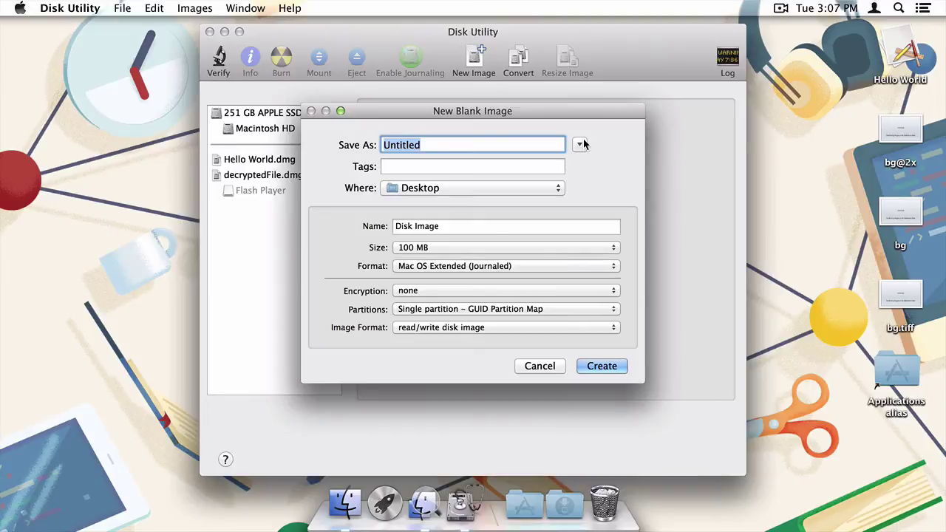
Enter Hello World for both Save As and Name, and set a custom size of 10.5 MB
text(H)
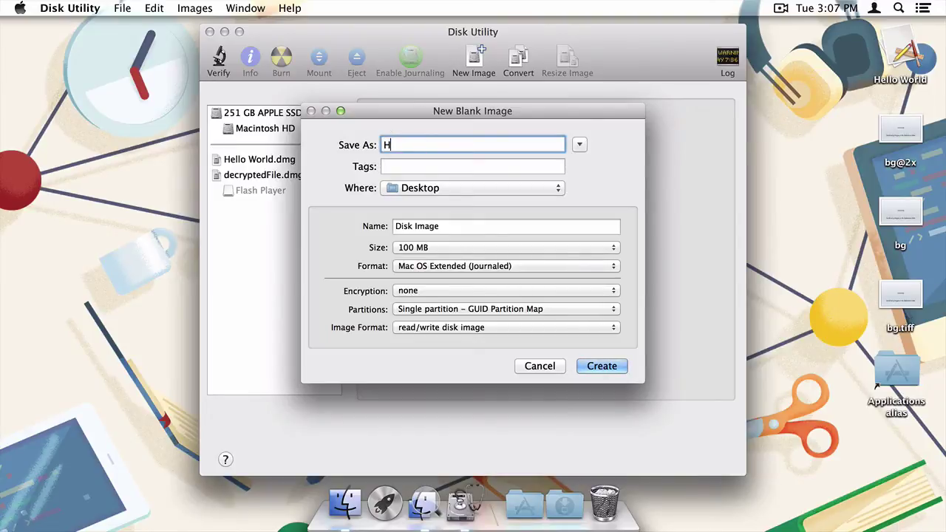
text(ello World)
key(Tab)
key(Tab)
text(Hello)
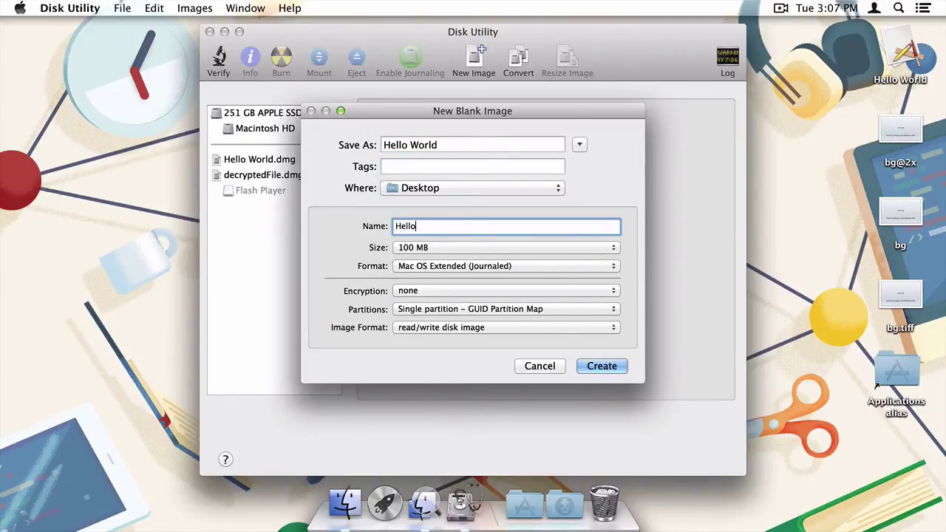
text( World)
click(613, 248)
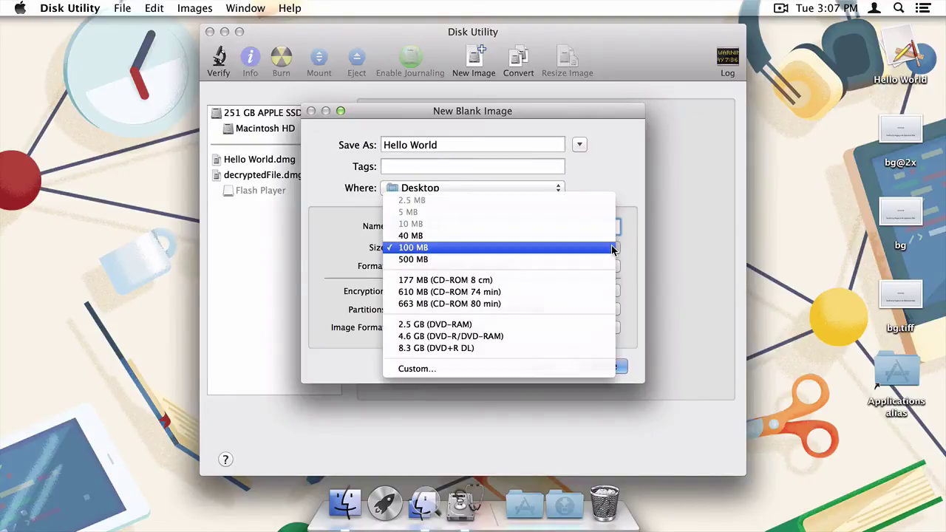
click(598, 367)
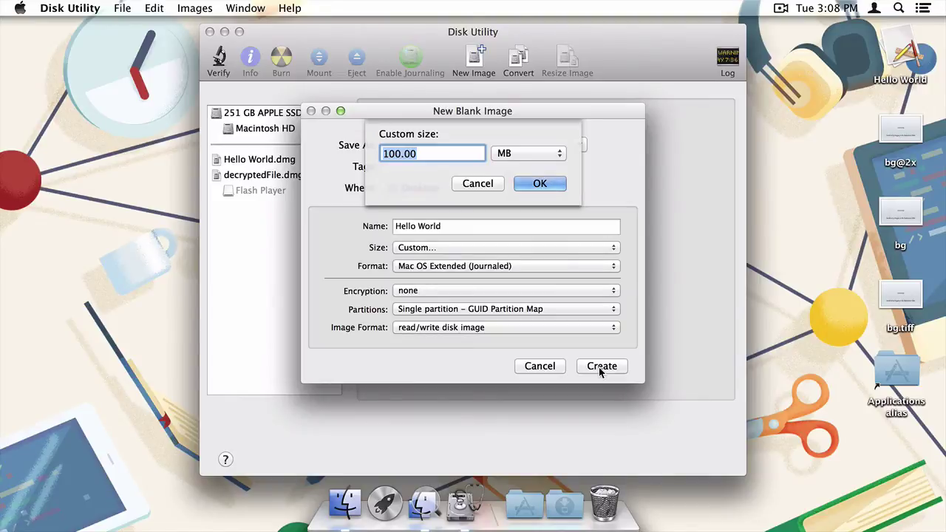
text(10.5)
key(Return)
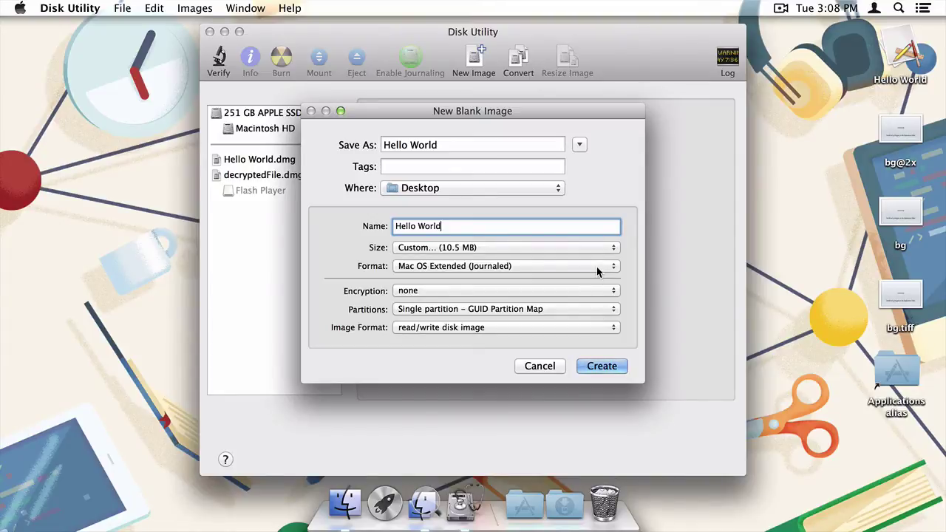
Choose No partition map, keep the read/write format, and create the Hello World image
click(596, 309)
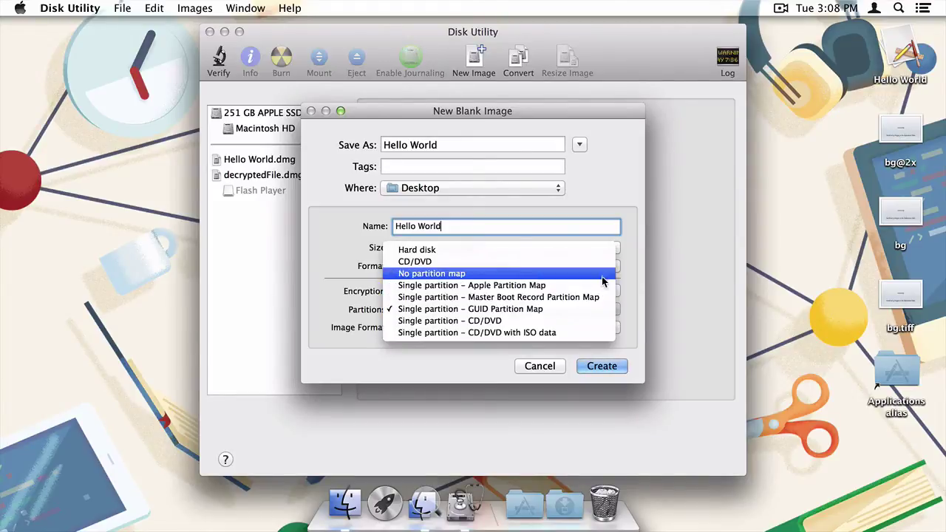
click(602, 275)
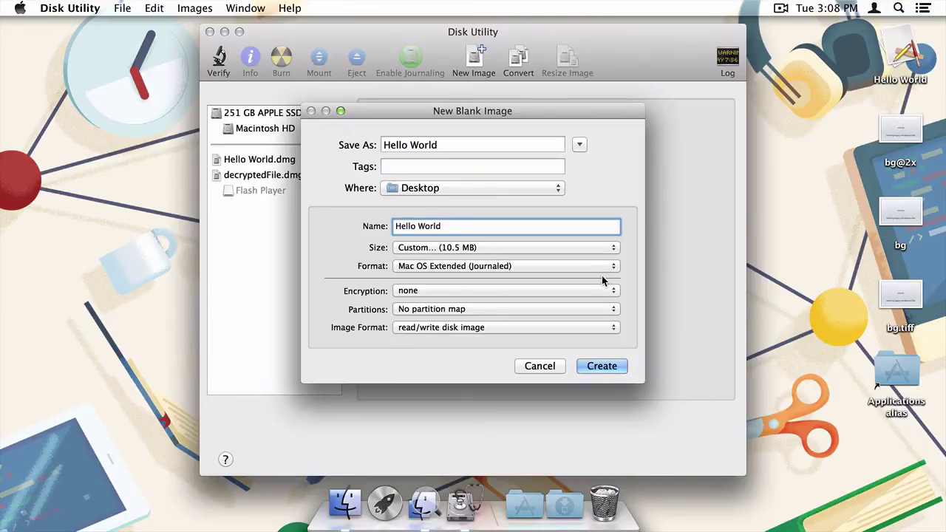
click(600, 326)
click(601, 327)
click(601, 365)
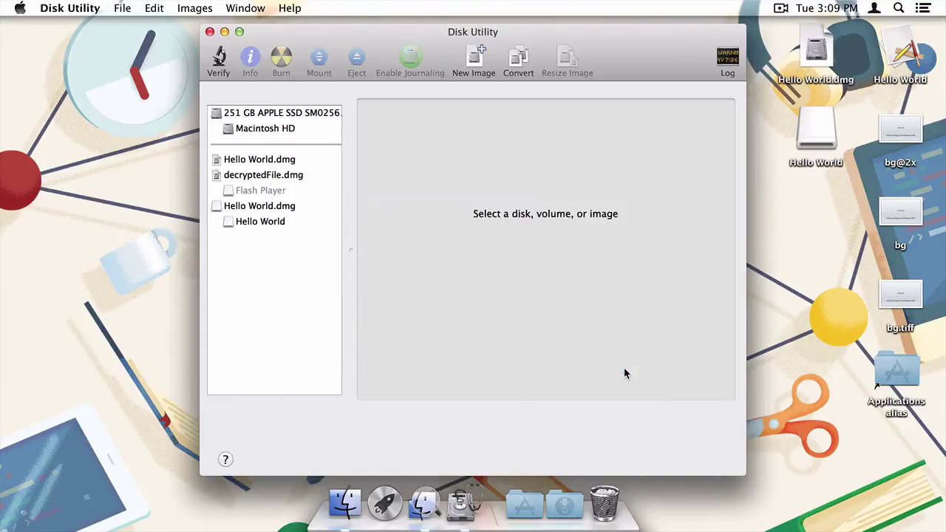
Quit Disk Utility and open the mounted Hello World volume from the desktop
key(super+q)
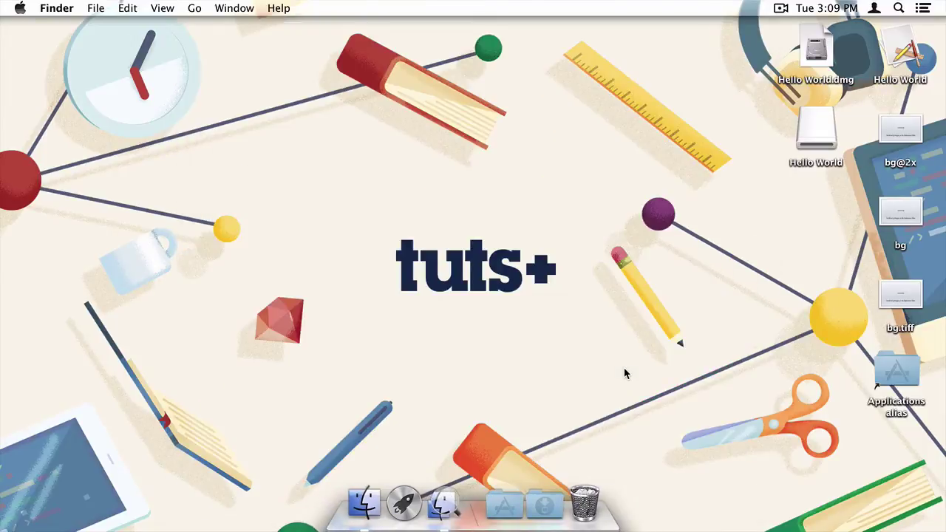
click(816, 60)
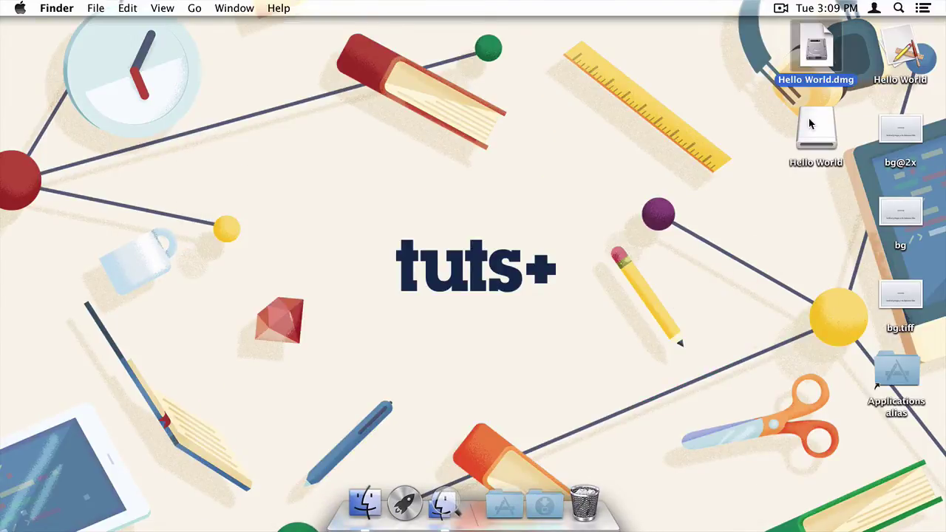
double_click(811, 127)
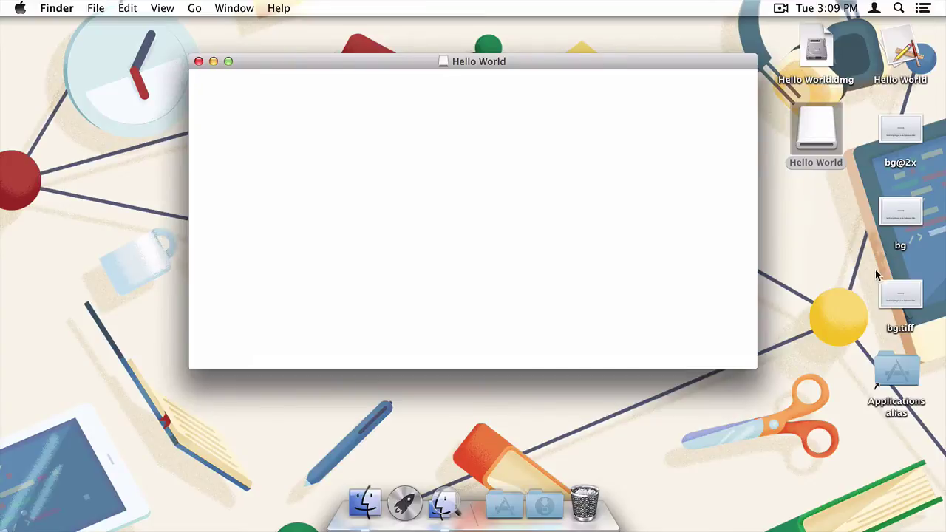
Copy the Applications alias, bg.tiff and the Hello World app into the volume window
drag(892, 362, 610, 235)
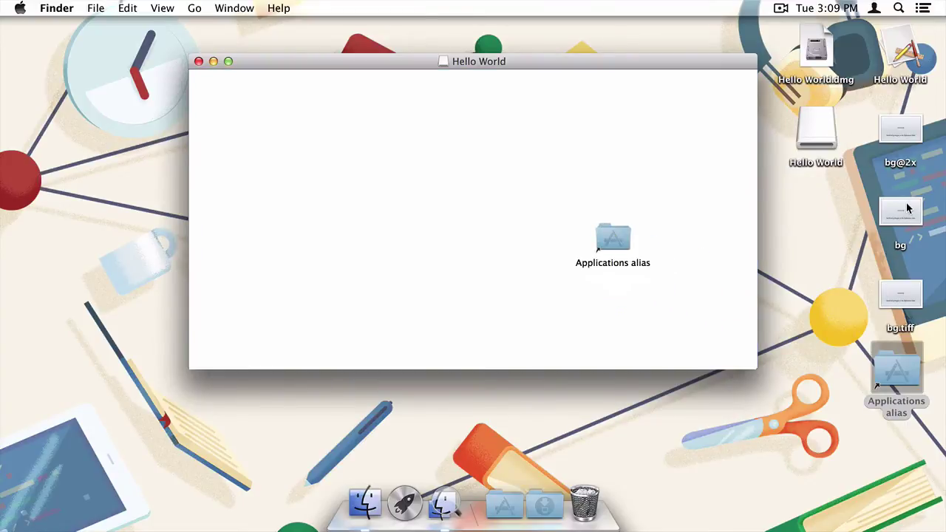
drag(900, 294, 665, 138)
drag(900, 55, 531, 149)
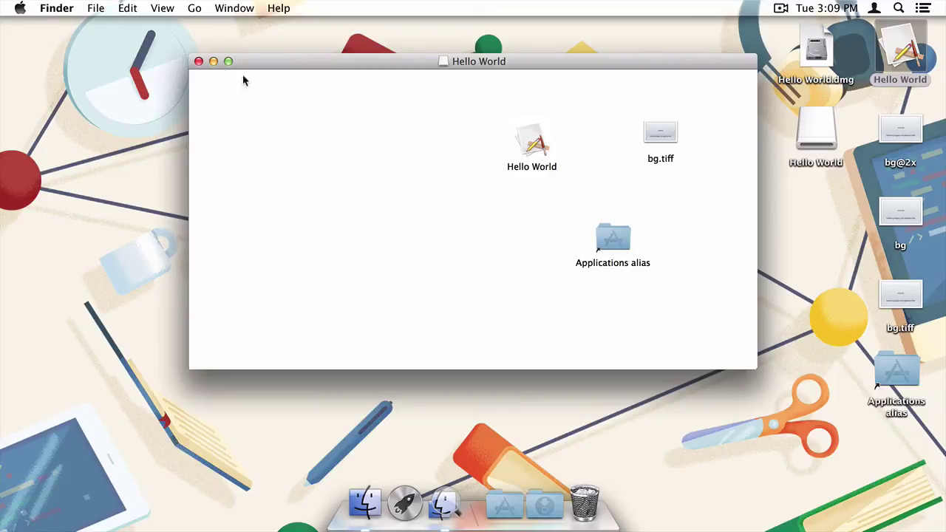
click(163, 8)
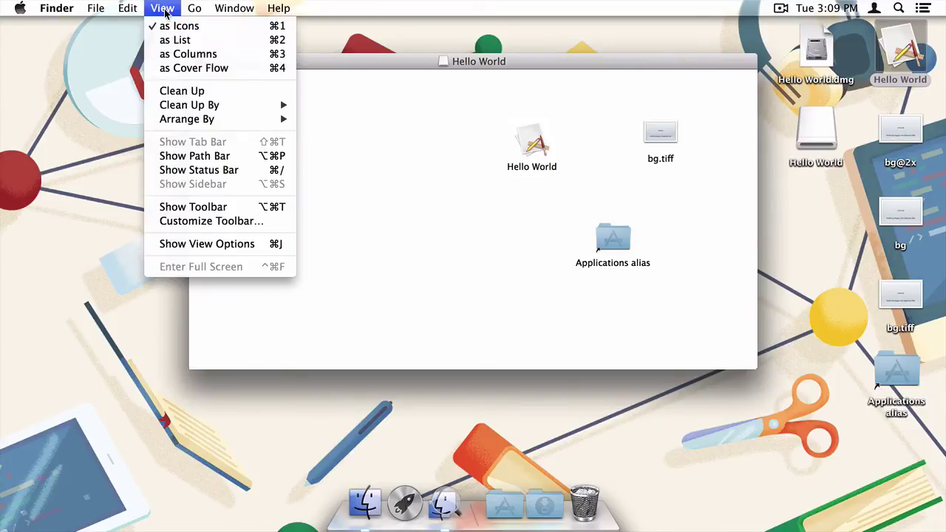
click(172, 28)
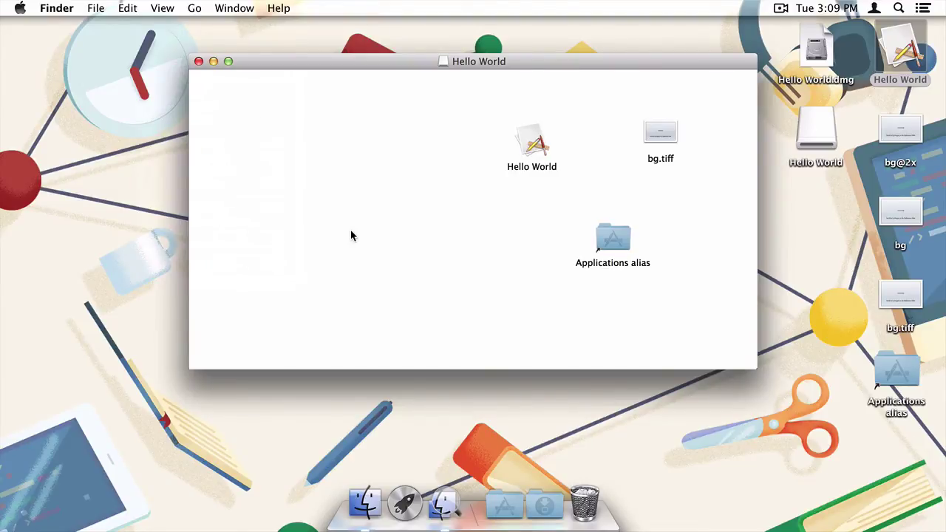
Use invisibliX to reveal .DS_Store, .Trashes and .fseventsd, then quit it
click(445, 508)
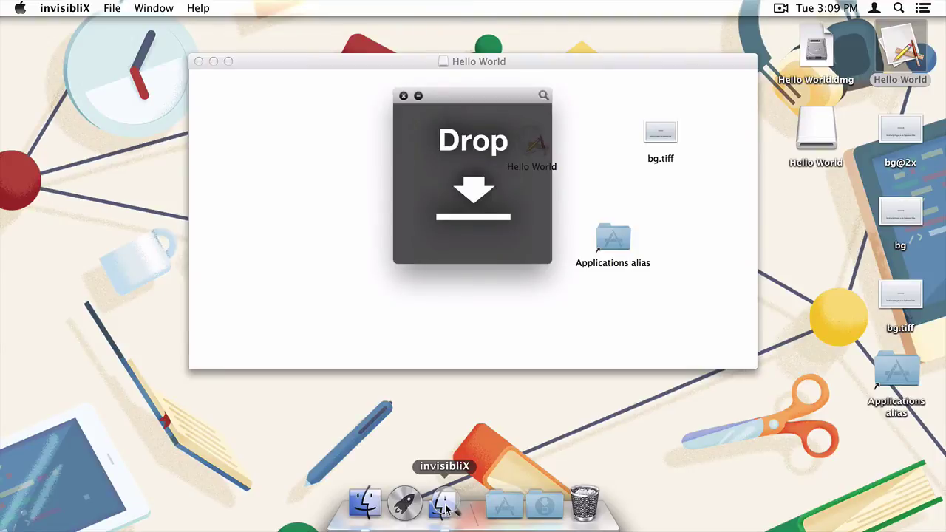
click(543, 97)
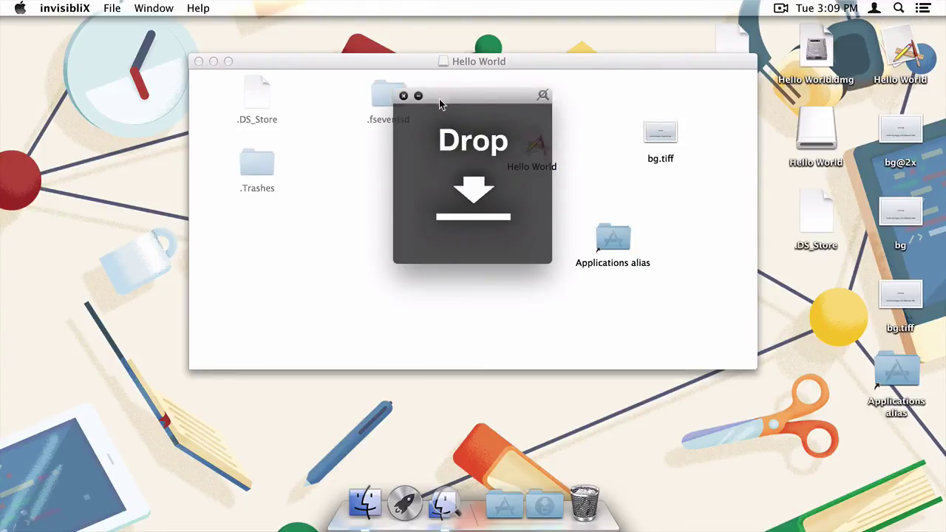
key(super+q)
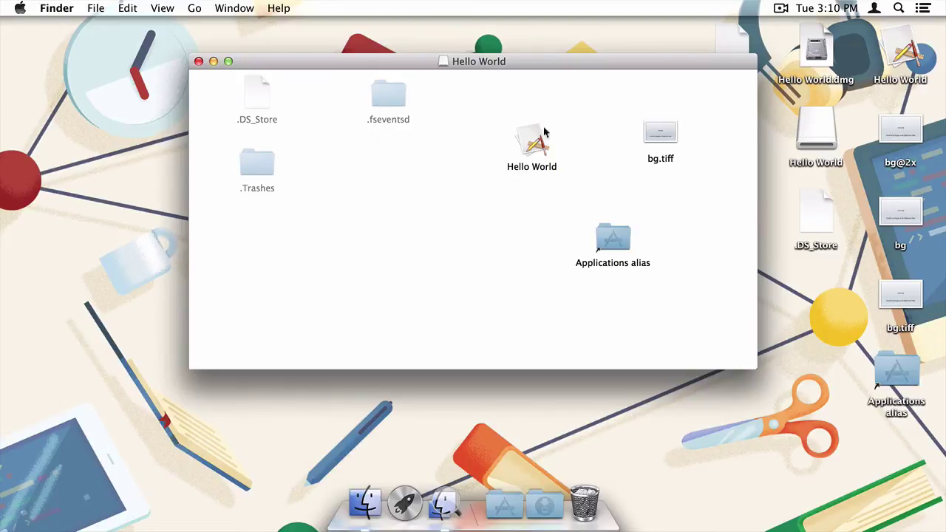
Rename bg.tiff to .bg.tiff and accept the dot-name warning
click(660, 134)
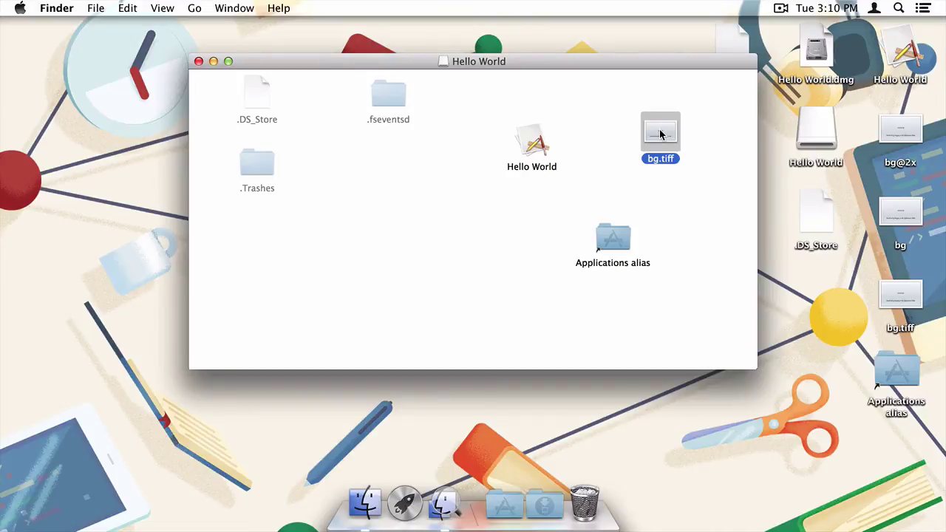
key(Return)
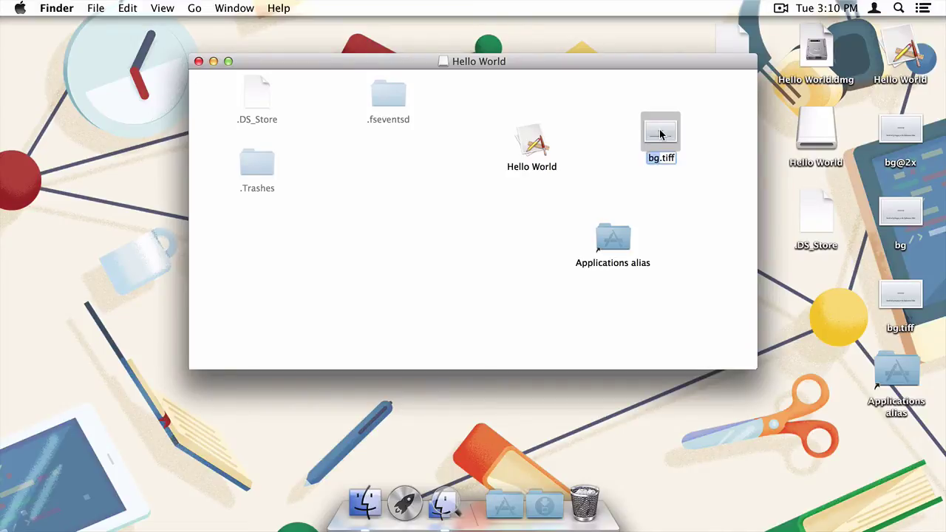
key(Left)
text(.)
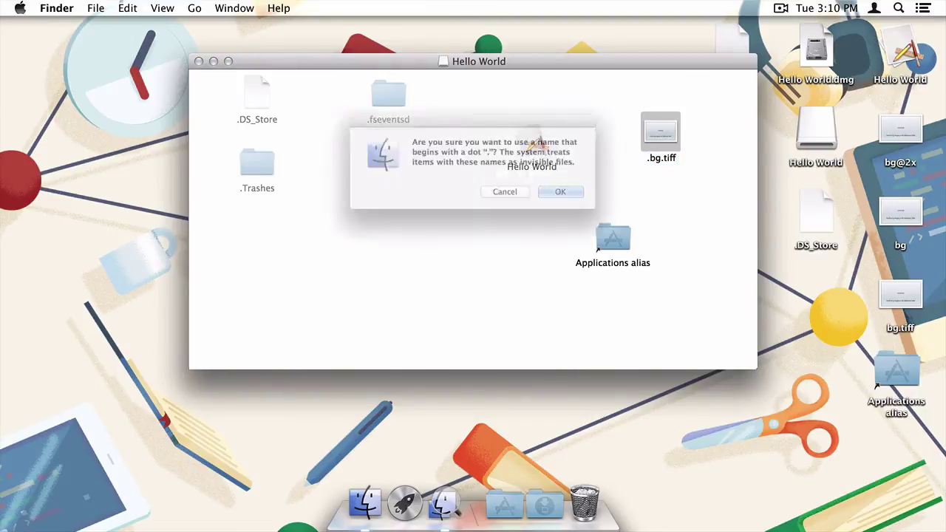
key(Return)
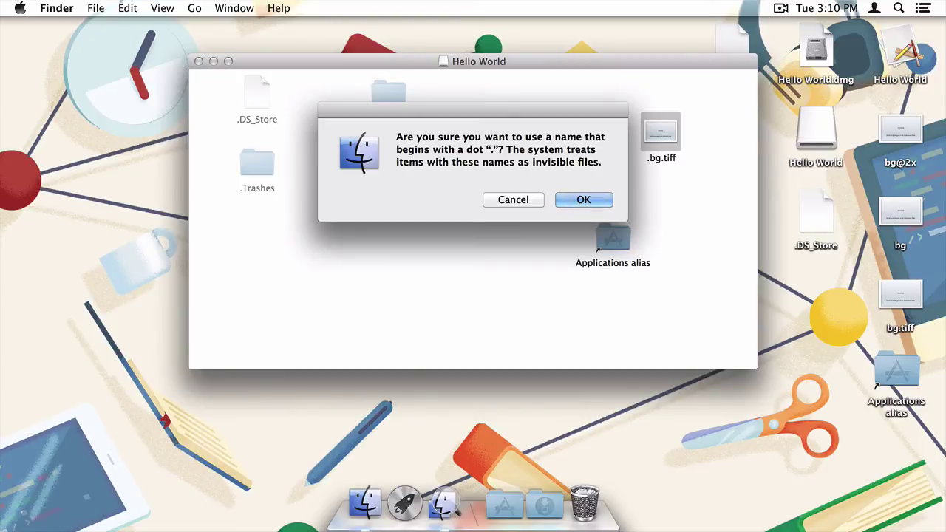
click(604, 200)
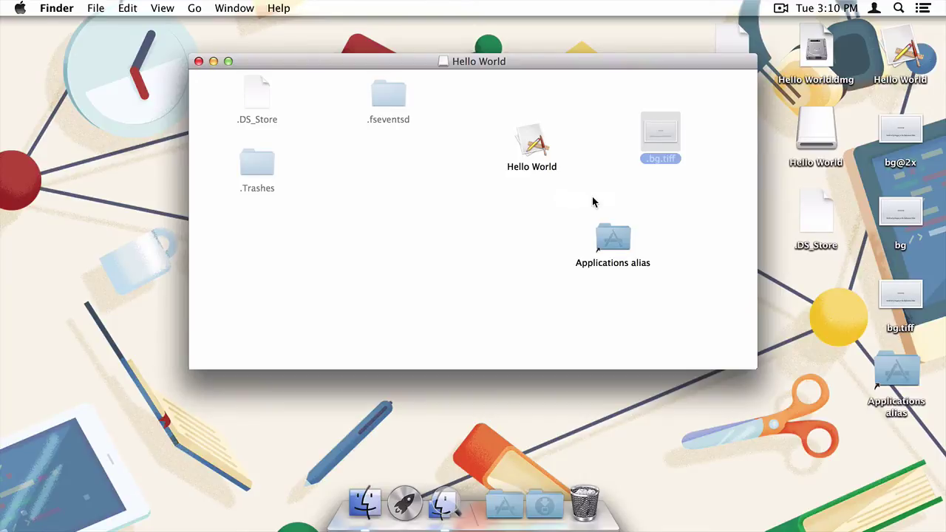
In the window's View Options, set the background to Picture using bg.tiff
click(528, 211)
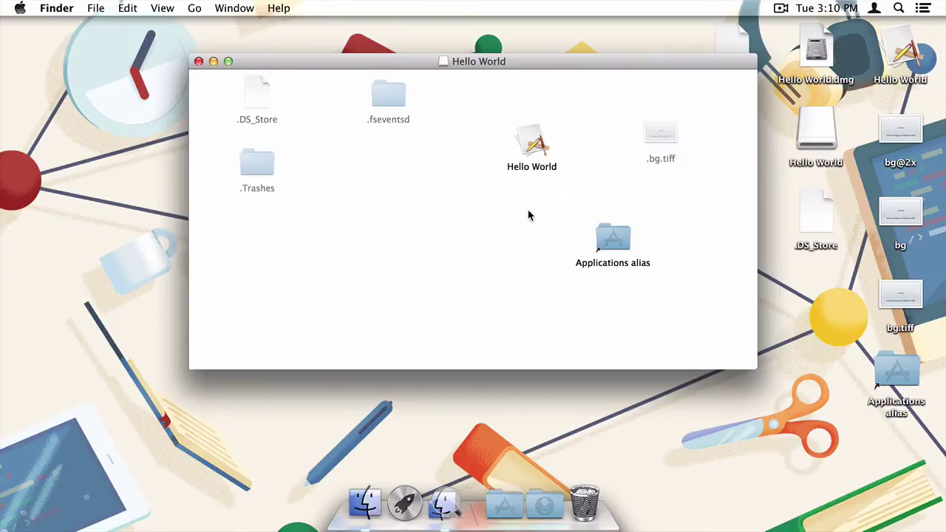
right_click(528, 215)
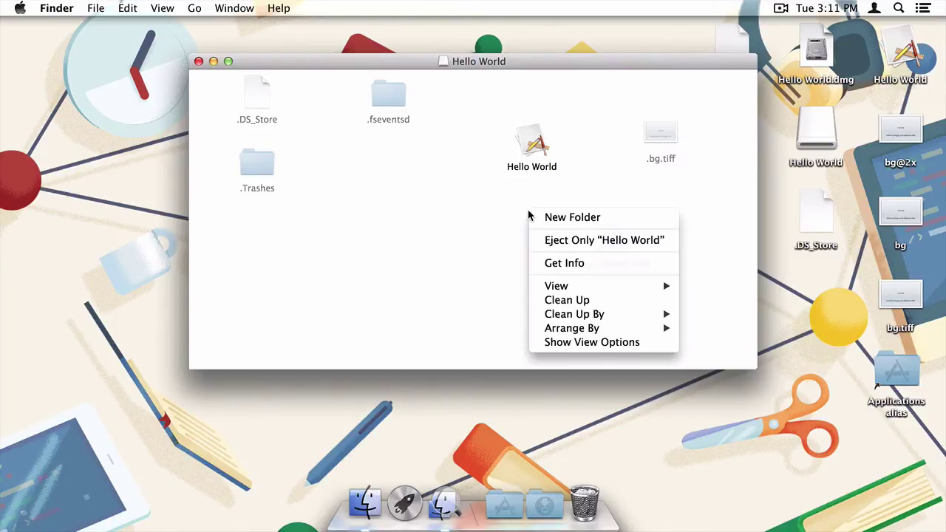
click(580, 341)
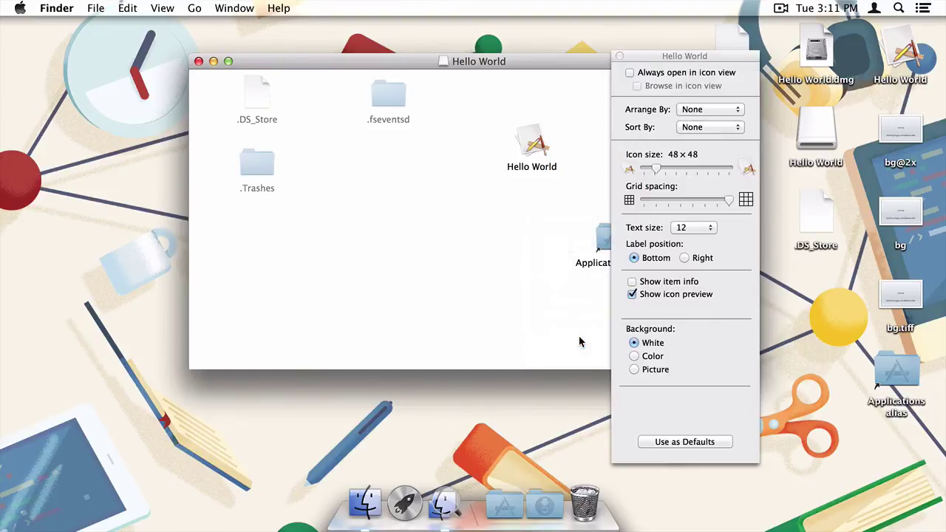
click(633, 369)
drag(643, 62, 720, 35)
drag(657, 134, 789, 324)
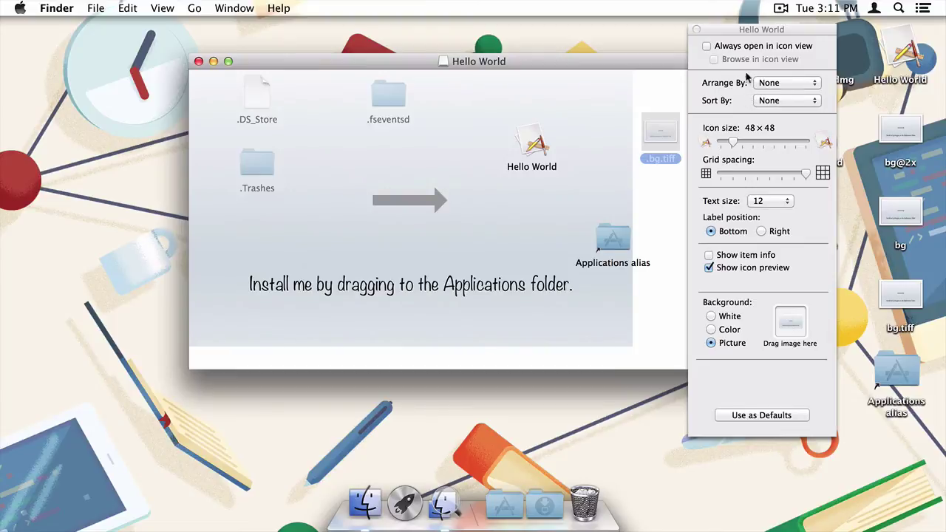
Enable Always open in icon view and set the icon size to 80 × 80
click(746, 47)
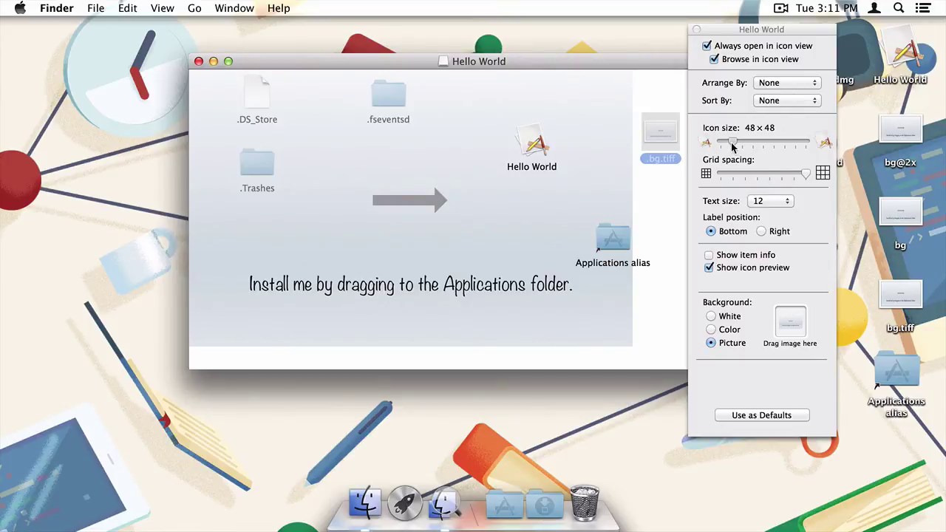
drag(733, 146, 745, 148)
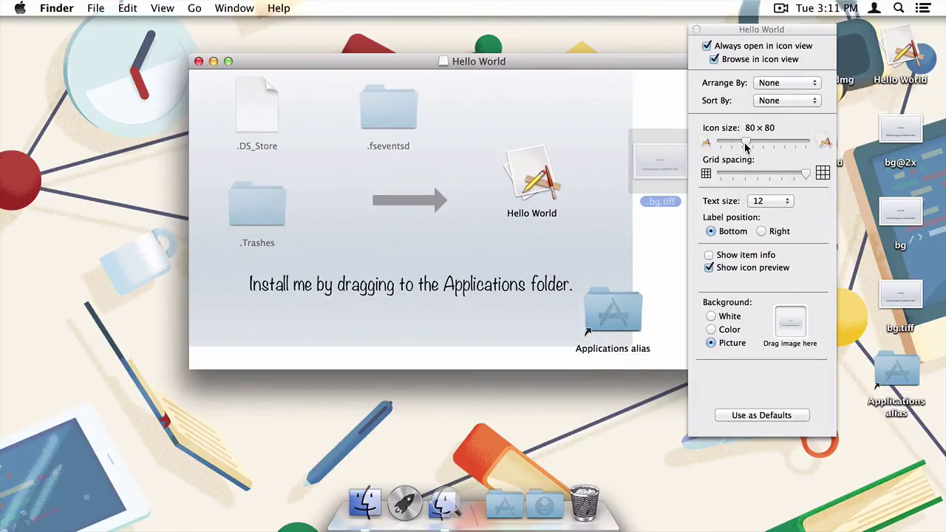
Close View Options and hide the dot files again with invisibliX
click(696, 29)
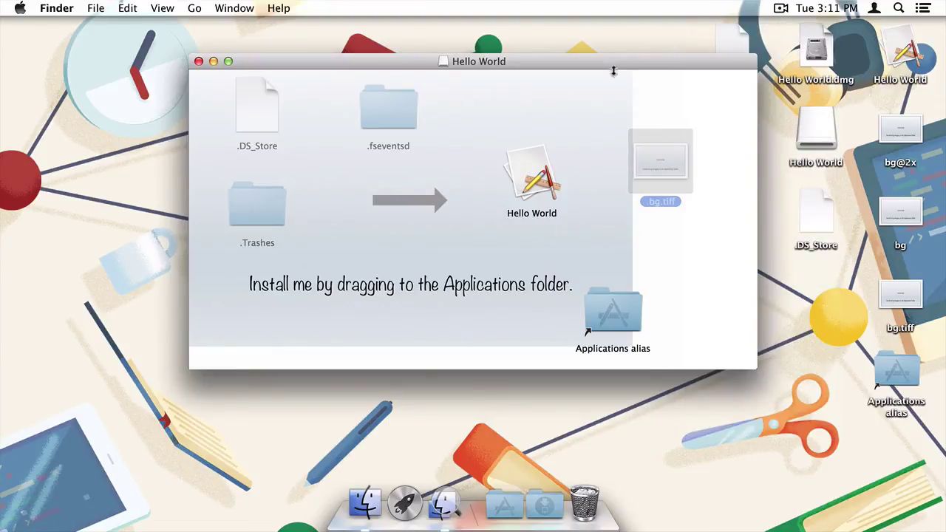
click(444, 499)
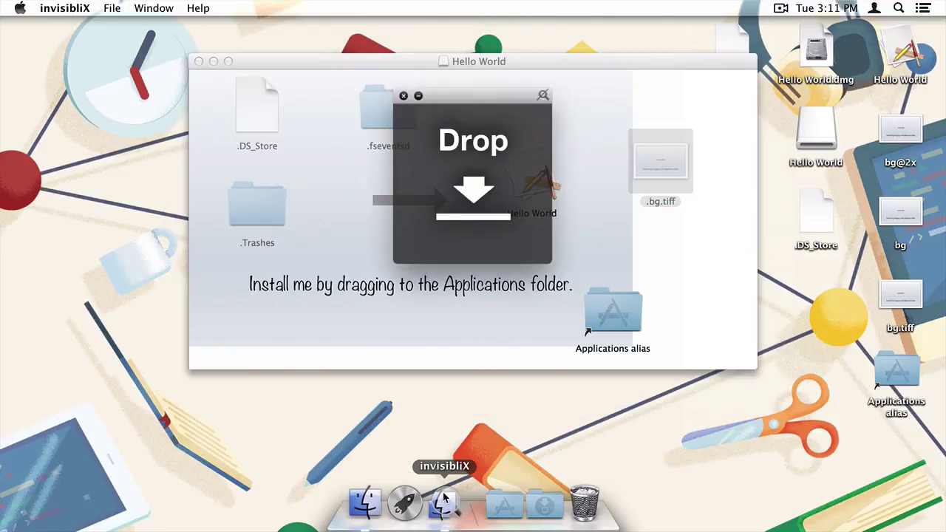
click(544, 97)
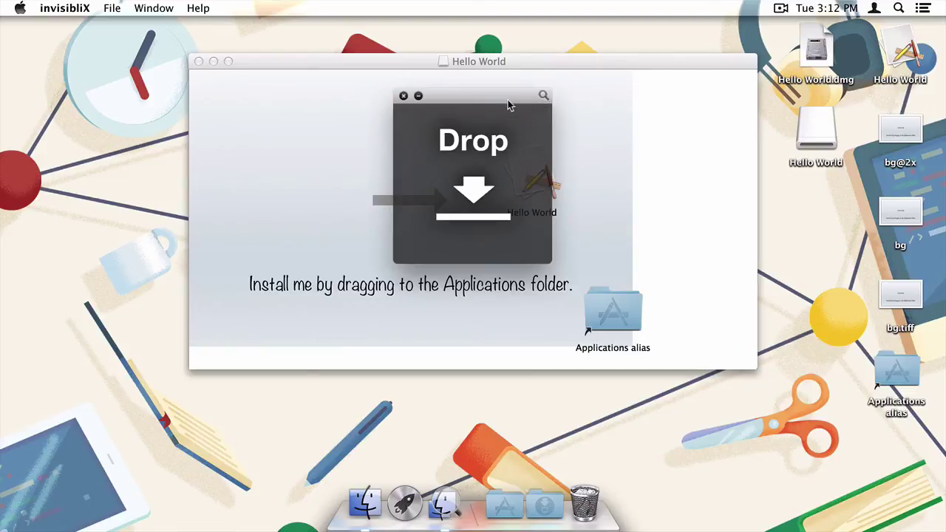
Place Hello World left and Applications alias right of the arrow, and trim the window to the background
click(403, 97)
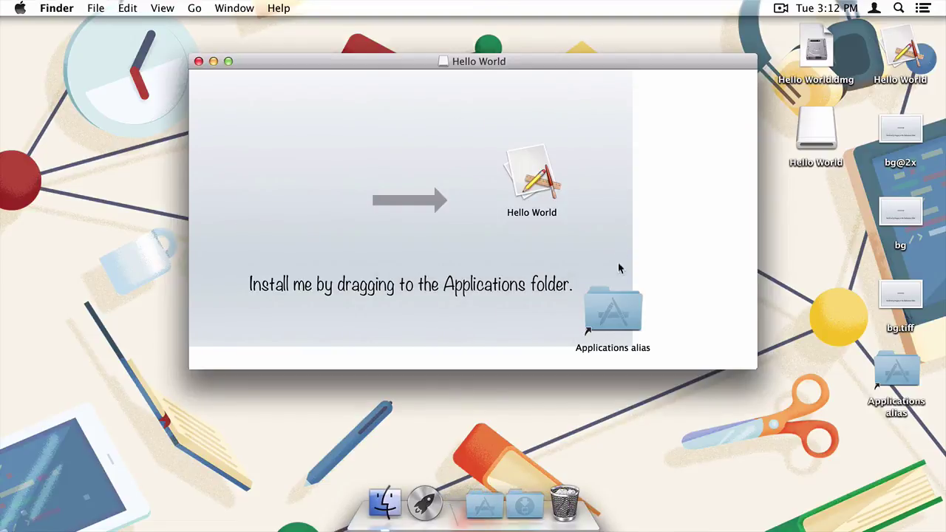
click(541, 189)
drag(541, 189, 331, 211)
drag(596, 301, 485, 202)
drag(756, 368, 633, 348)
click(610, 313)
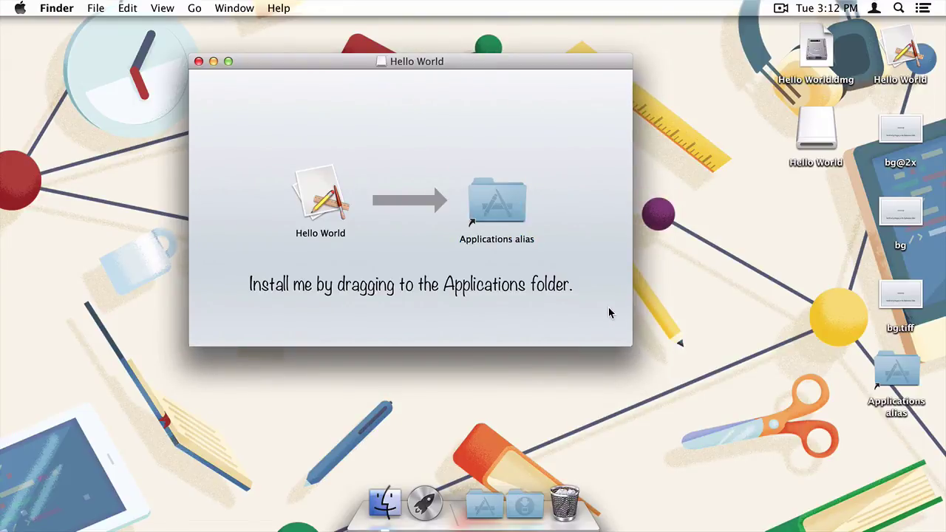
Rename 'Applications alias' to 'Applications'
click(505, 212)
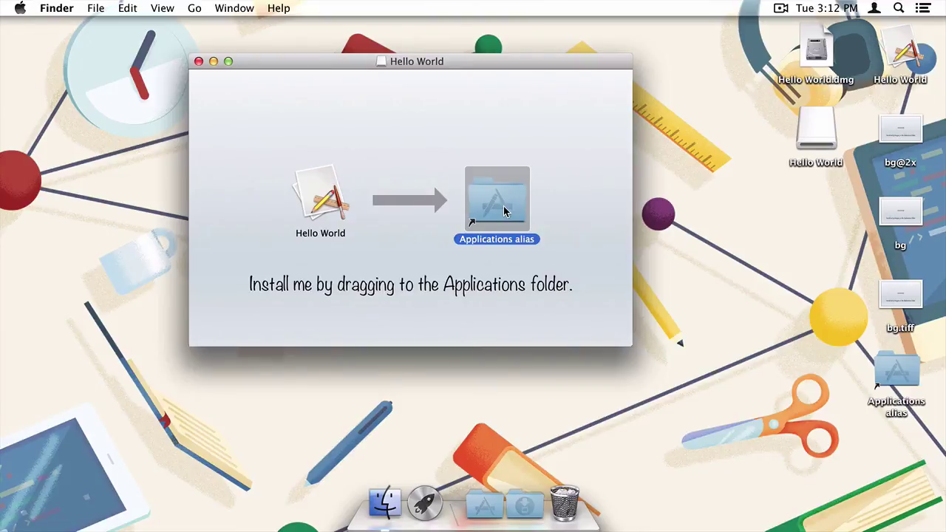
key(Return)
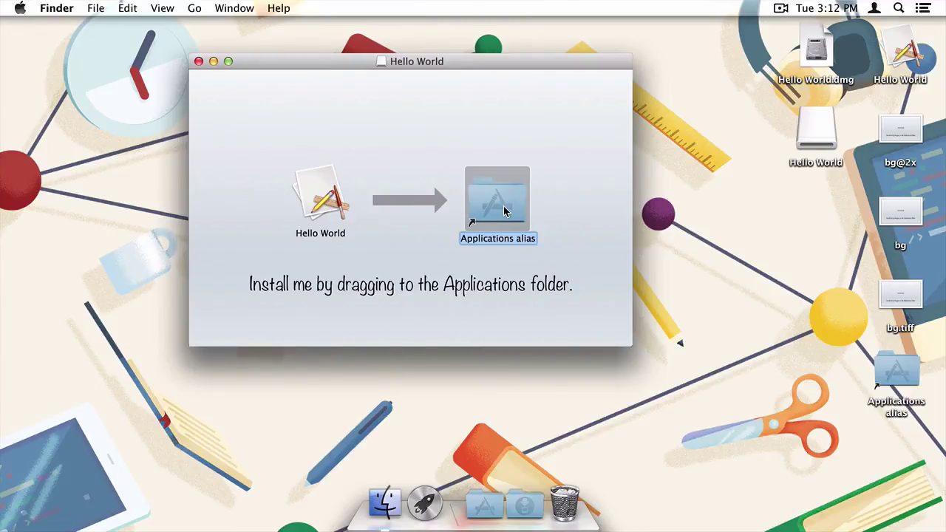
key(Right)
key(BackSpace)
key(BackSpace)
key(BackSpace)
key(BackSpace)
key(BackSpace)
key(BackSpace)
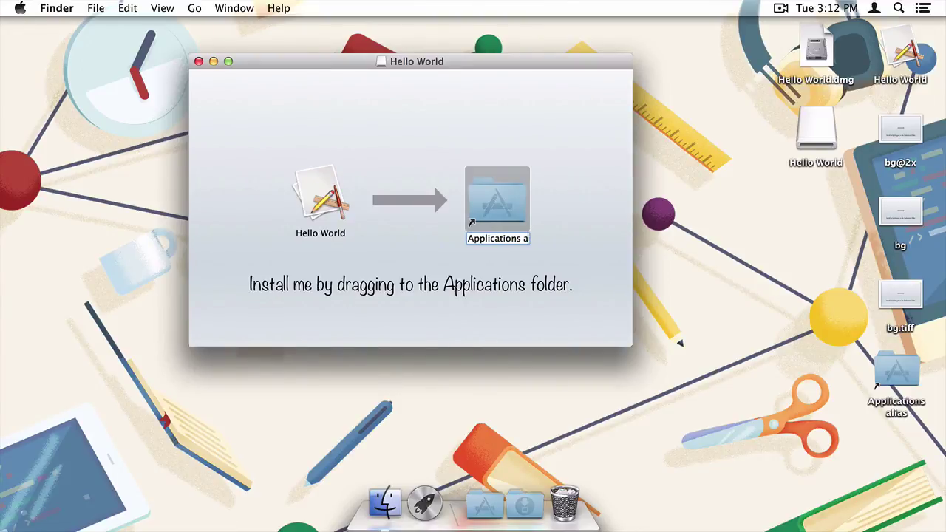
key(Return)
Nudge the Applications icon up and shift the installer window slightly down-right
drag(506, 215, 505, 211)
click(565, 231)
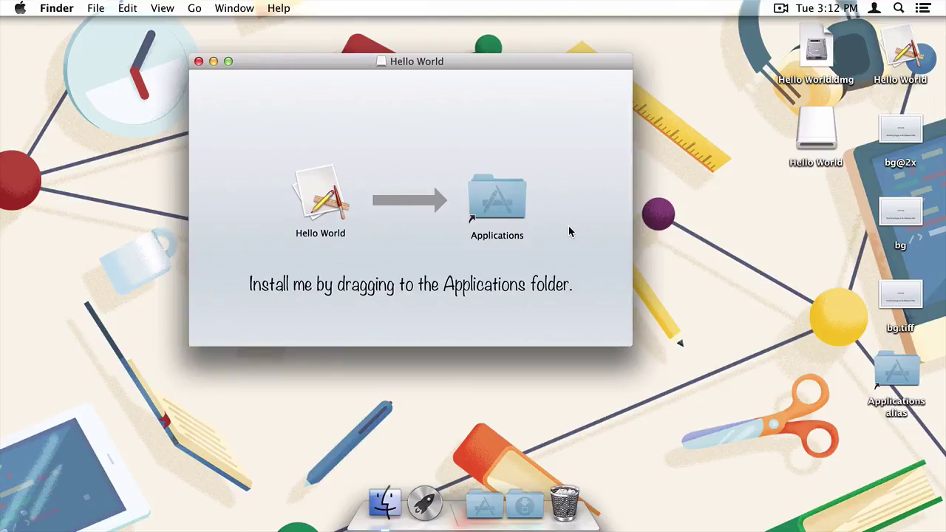
drag(412, 62, 479, 97)
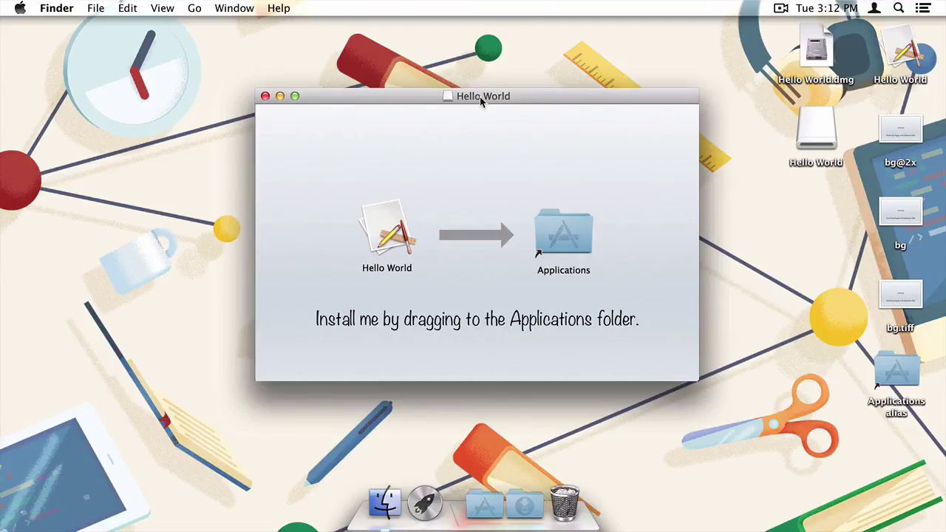
Launch Disk Utility via Spotlight and select the Hello World.dmg image
key(super+space)
text(di)
key(Return)
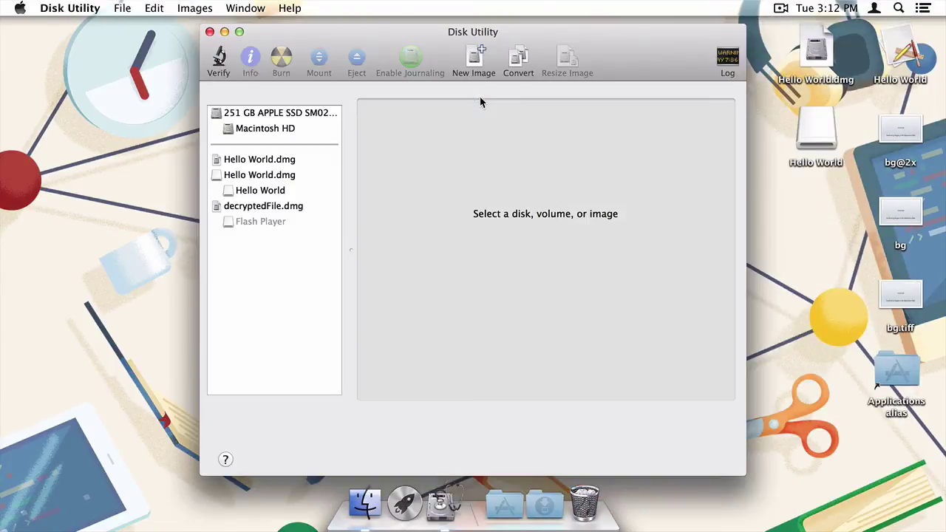
click(290, 163)
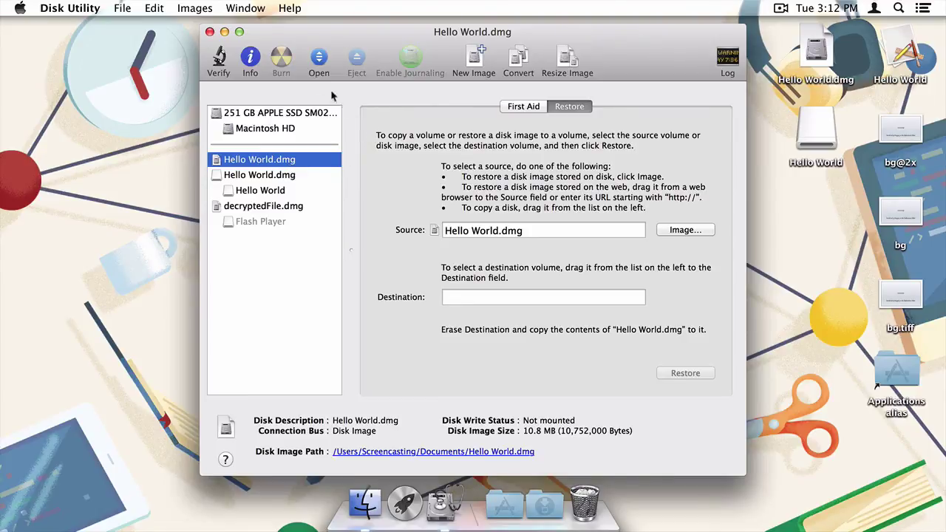
Convert Hello World.dmg to a read-only image, replacing the existing file
click(198, 8)
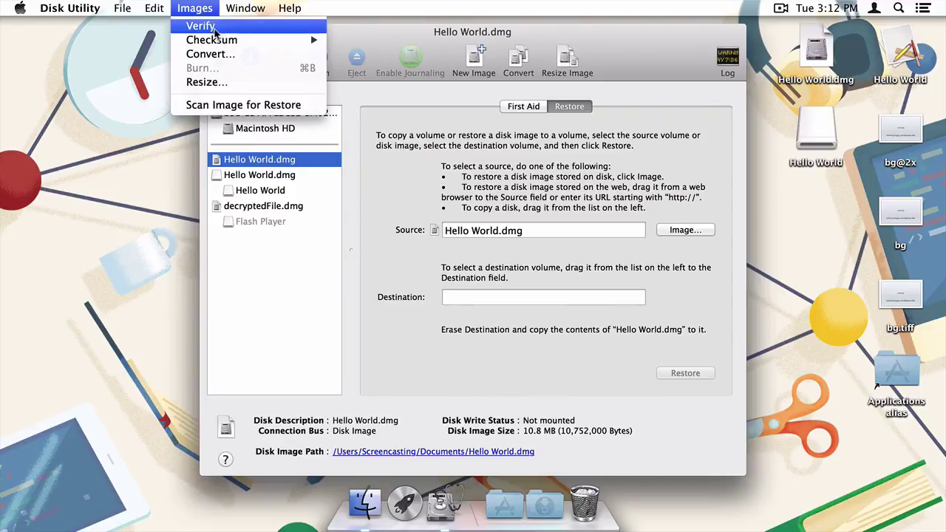
click(222, 54)
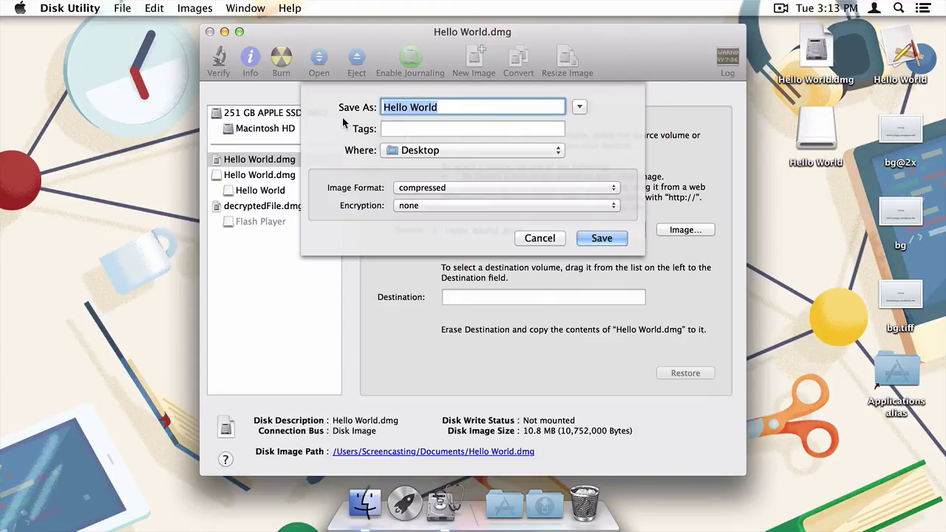
click(430, 188)
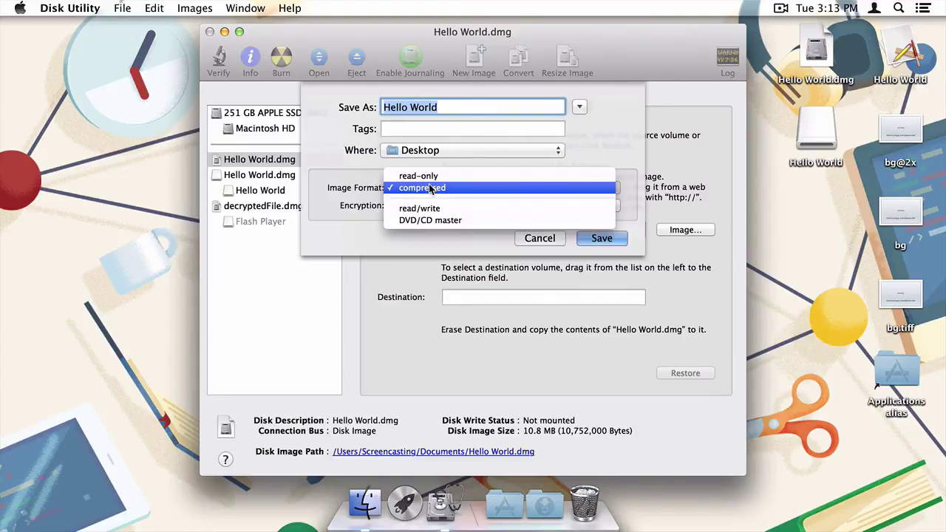
click(428, 178)
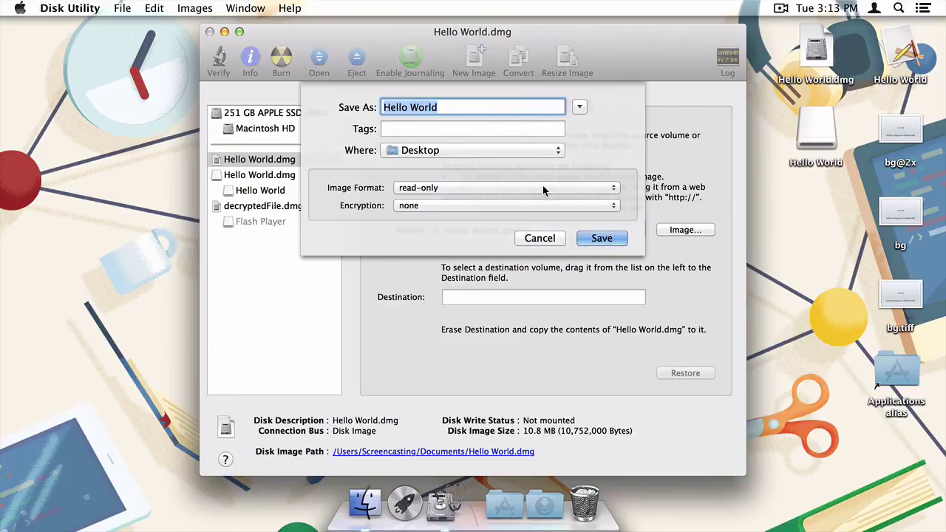
click(595, 238)
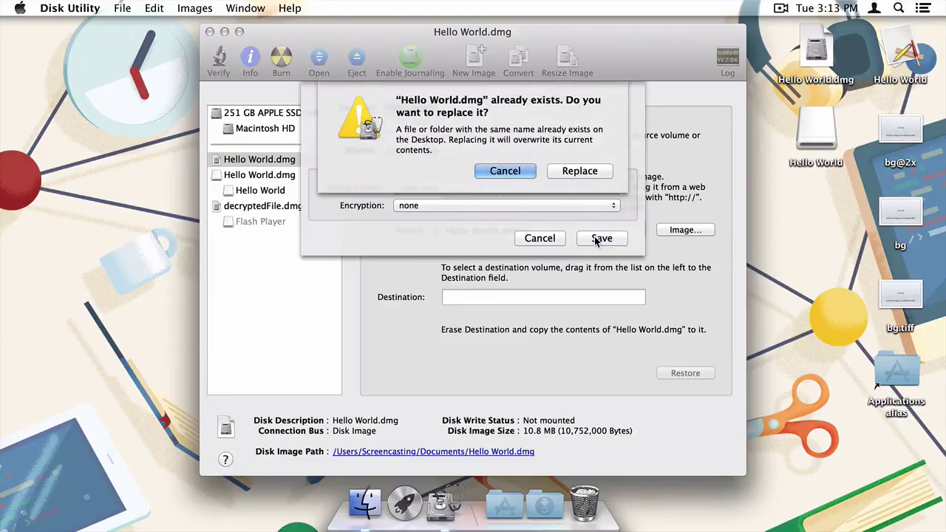
click(580, 170)
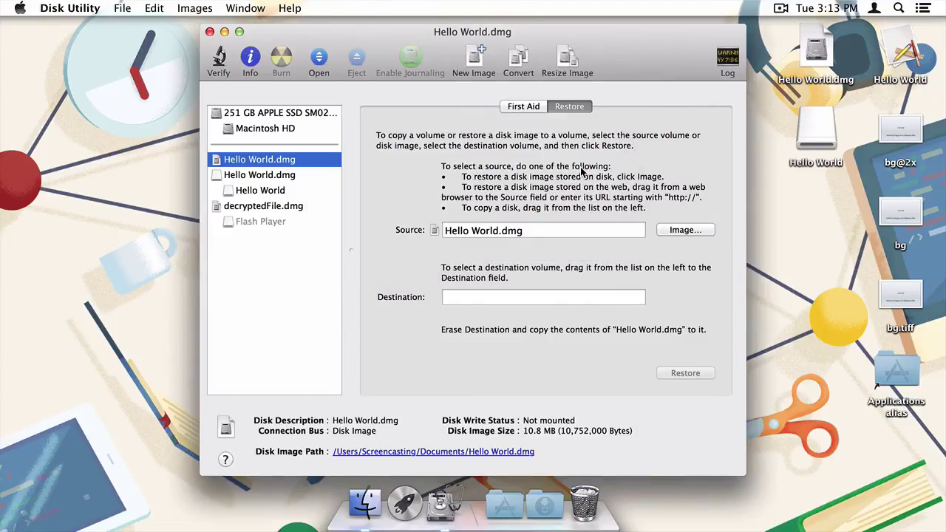
Quit Disk Utility and drag Hello World onto Applications to install it
key(super+q)
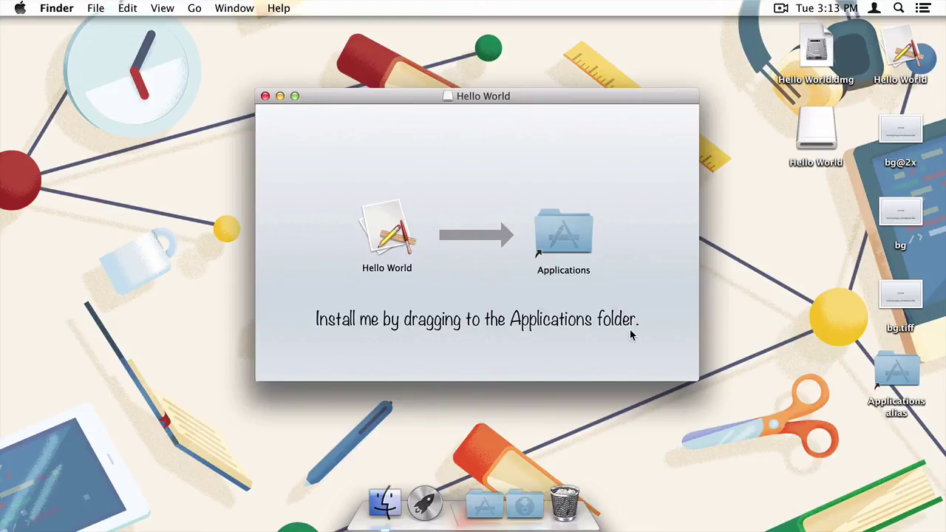
drag(384, 244, 558, 242)
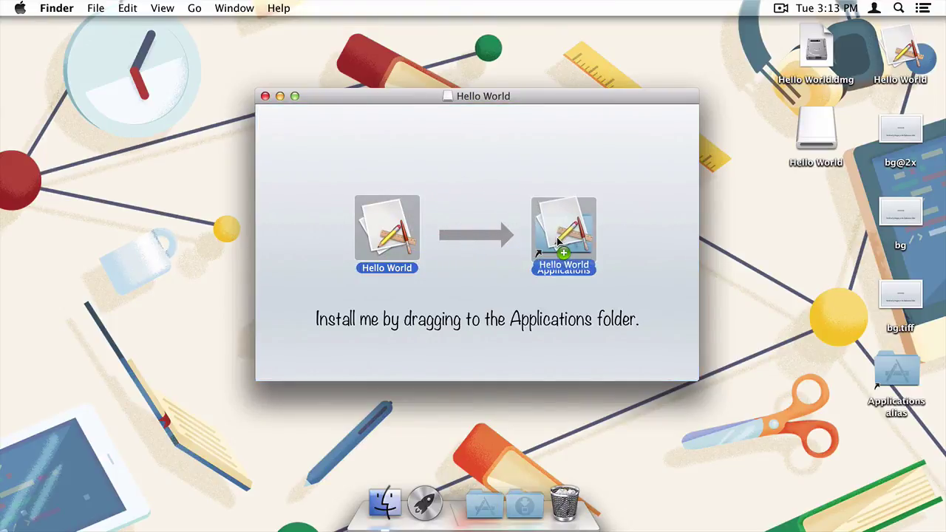